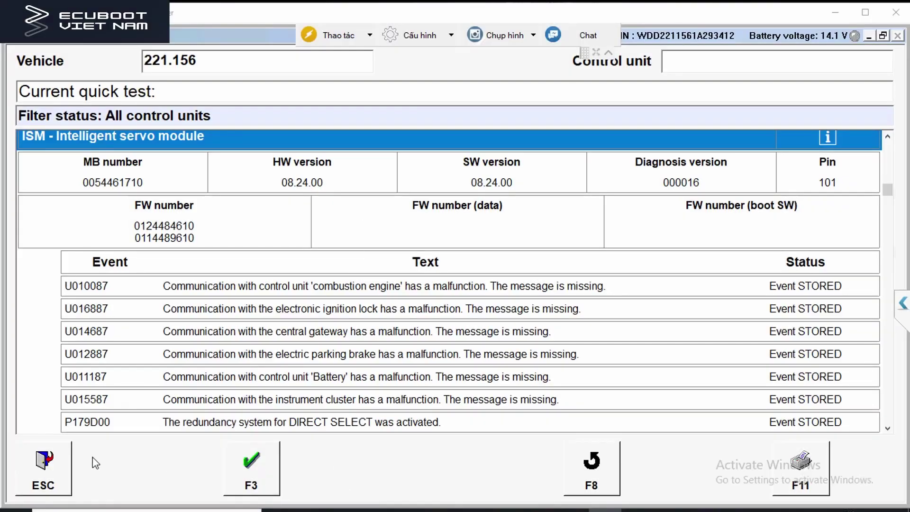
- Close the ISM communication fault events to get back to the quick-test ECU results list
click(615, 467)
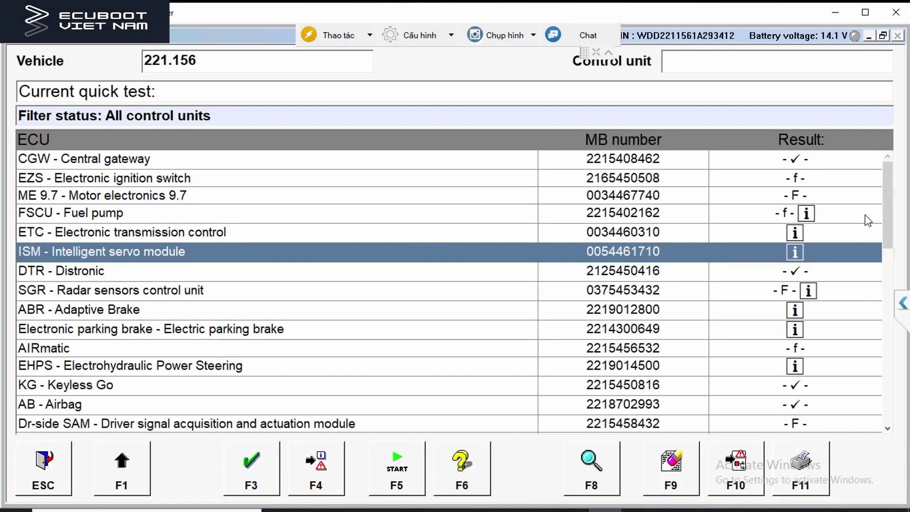
- Select the EZS entry to open the detailed fault report with code 900887 and ME 9.7 faults
drag(892, 215, 848, 176)
key(Up)
key(Up)
key(Up)
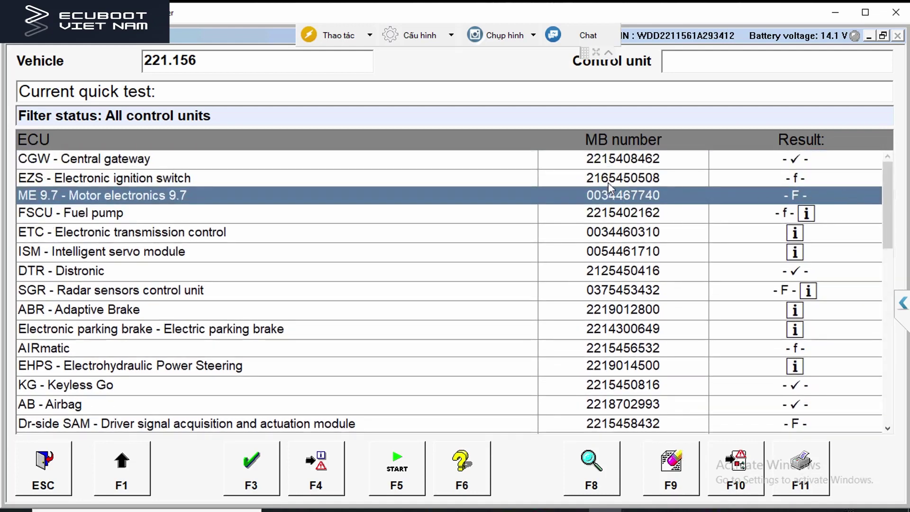
click(592, 182)
click(581, 468)
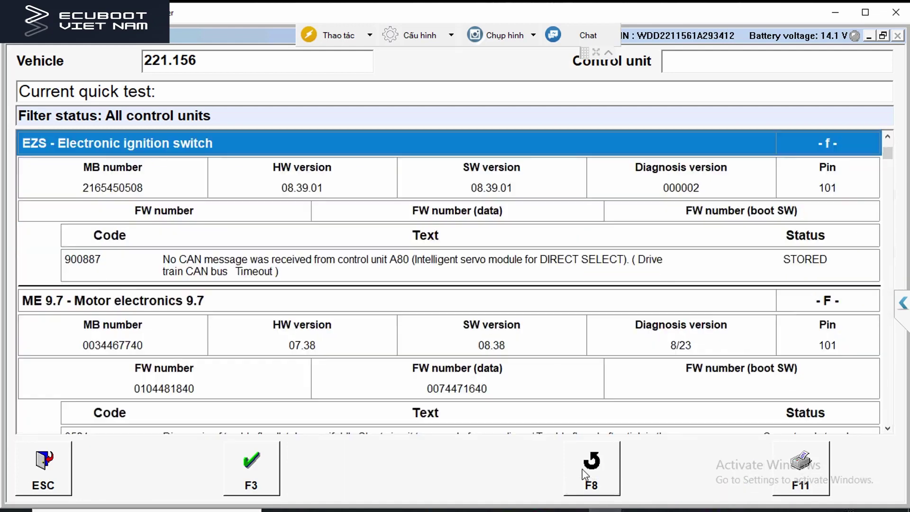
click(374, 262)
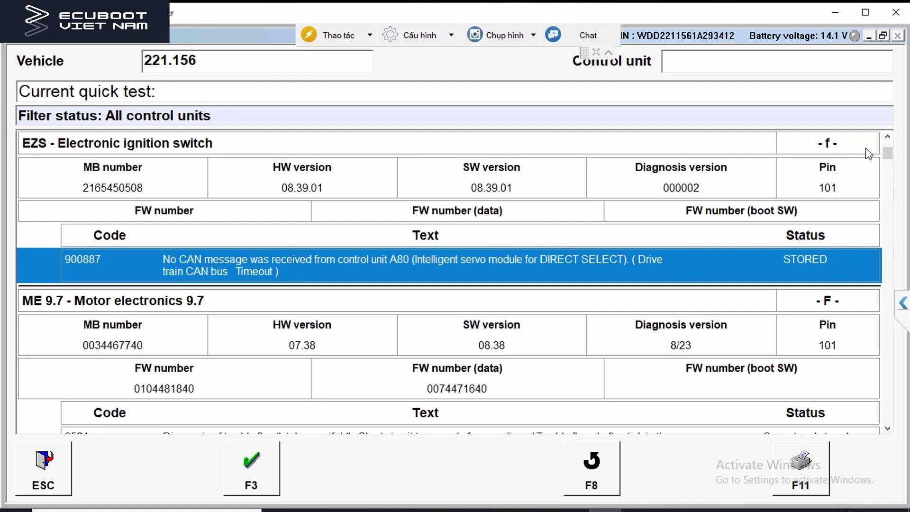
drag(887, 158, 887, 164)
scroll(887, 163, down, 1)
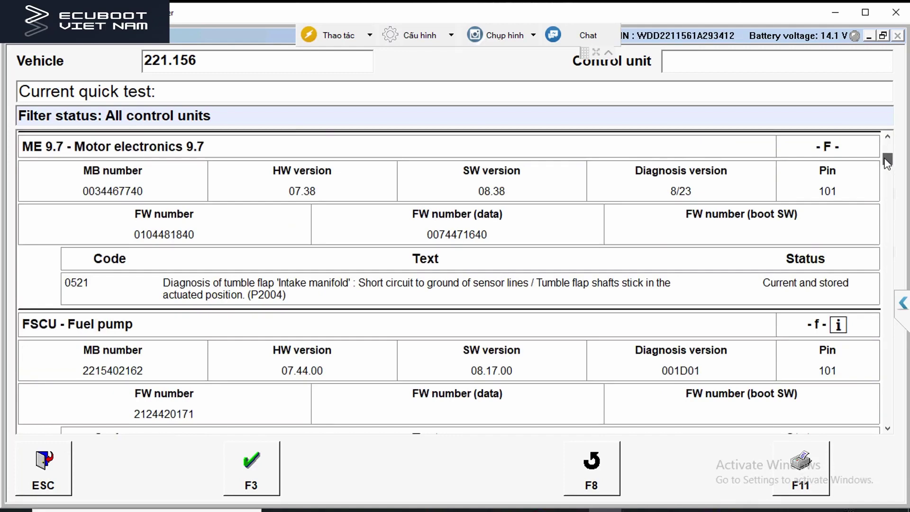
scroll(887, 163, up, 1)
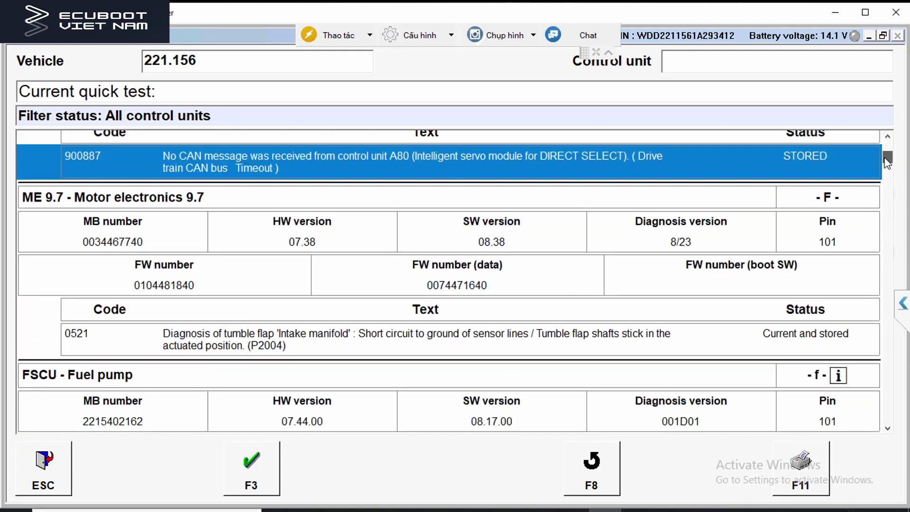
click(305, 351)
click(56, 196)
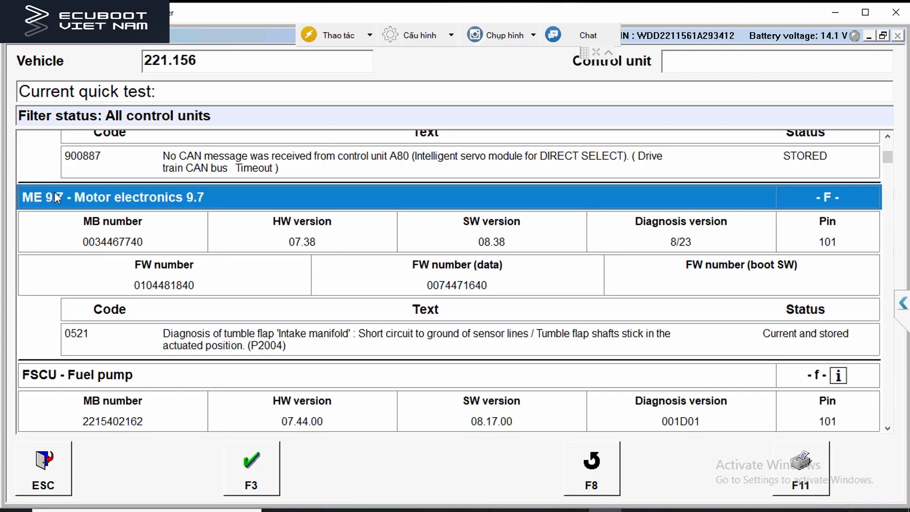
click(887, 429)
click(887, 429)
click(887, 428)
click(887, 429)
click(887, 429)
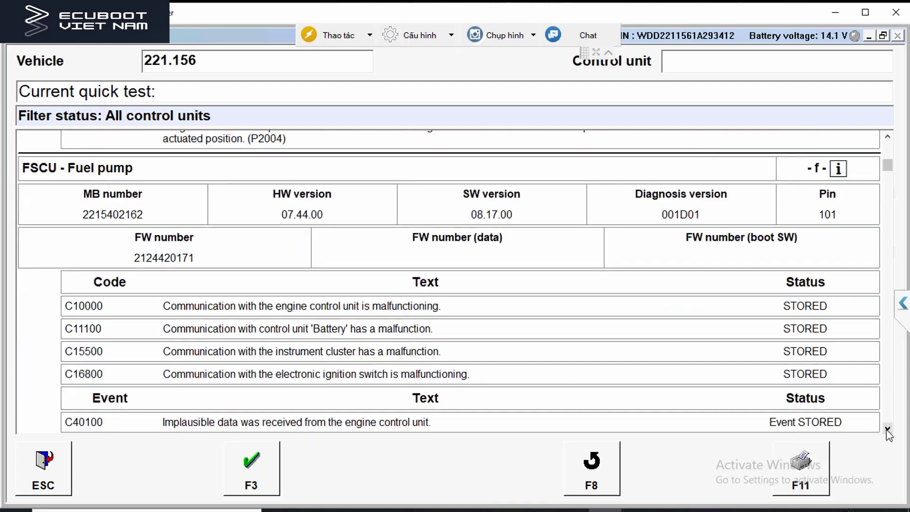
click(290, 307)
click(290, 329)
click(291, 351)
click(409, 374)
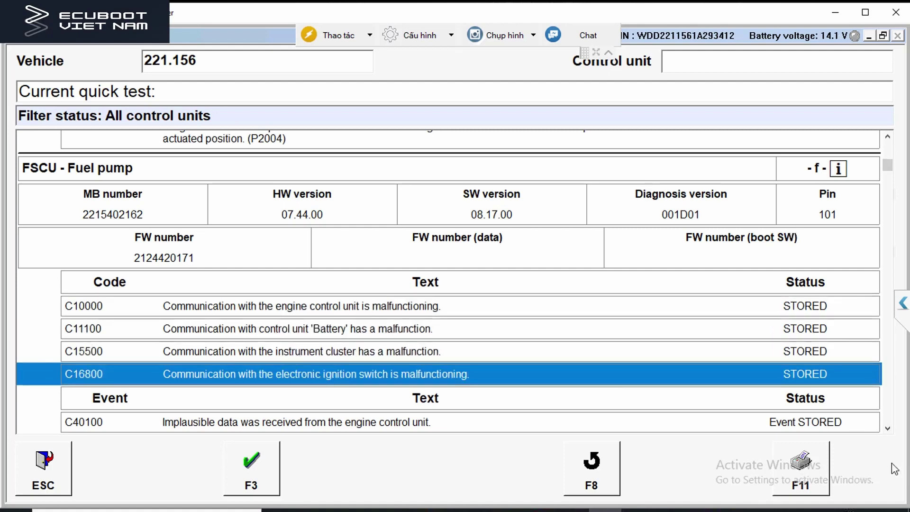
click(887, 429)
click(887, 429)
click(887, 428)
click(886, 429)
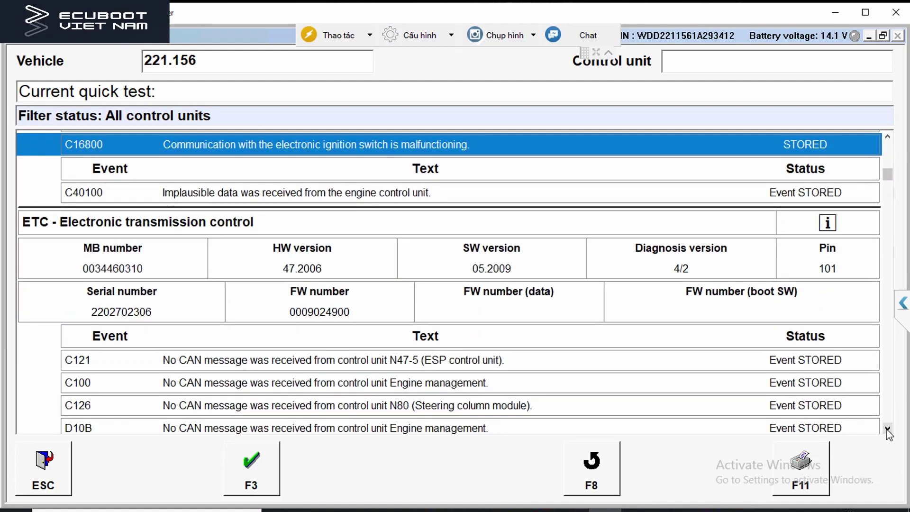
click(887, 429)
click(429, 357)
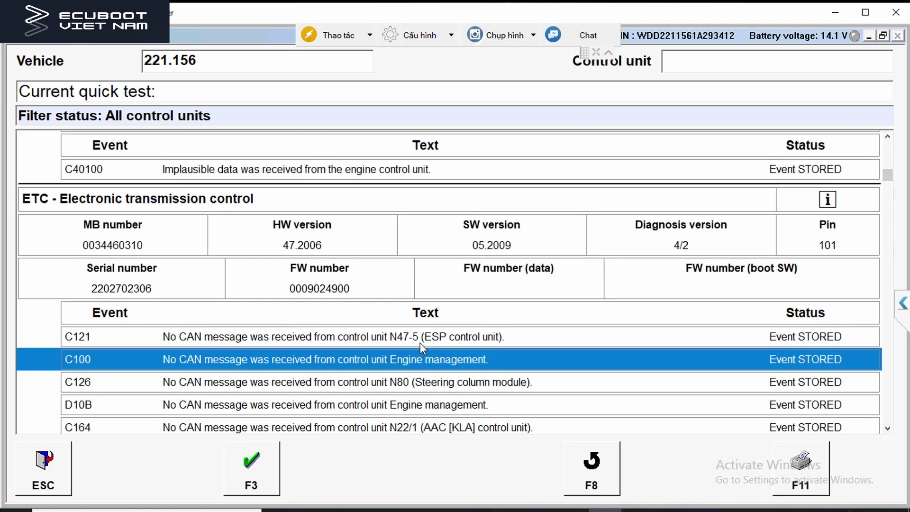
key(Up)
click(562, 406)
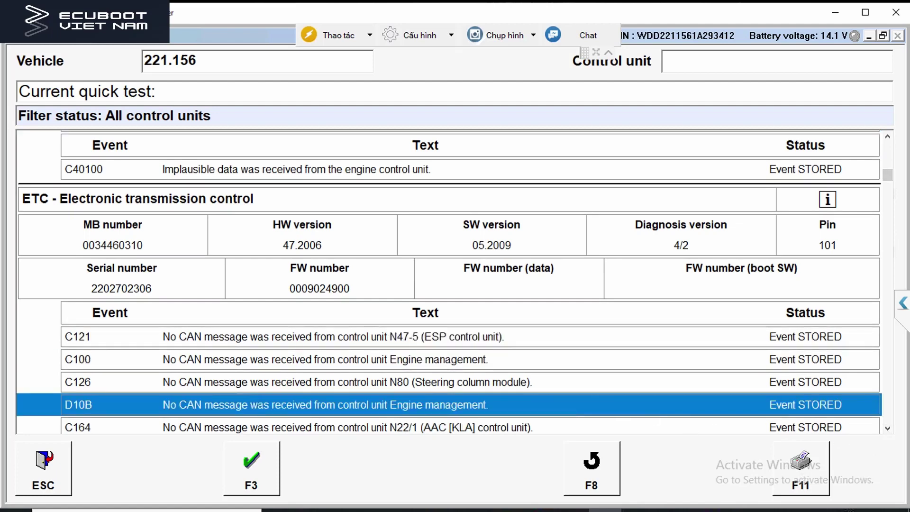
click(889, 429)
click(887, 429)
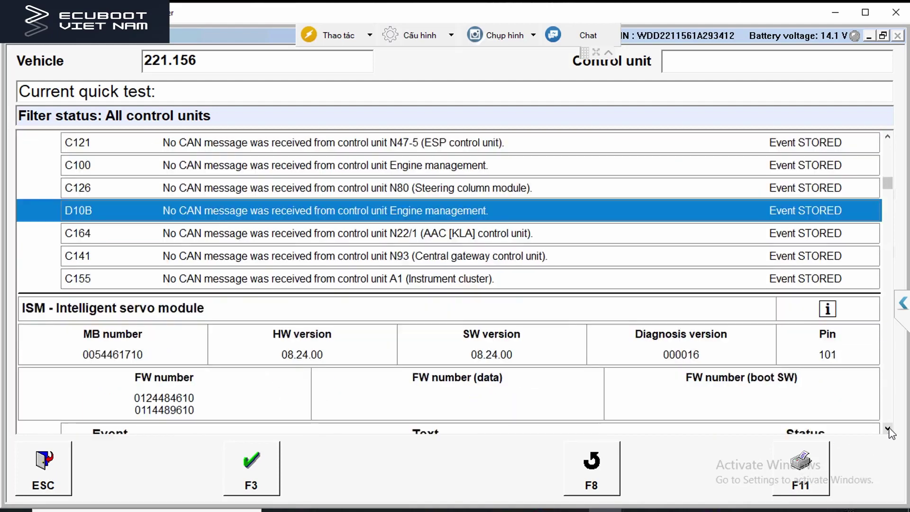
click(888, 429)
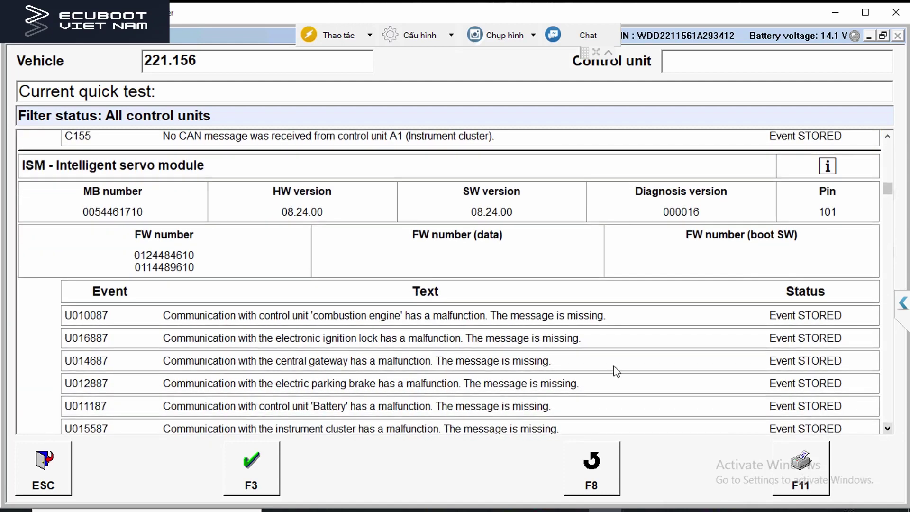
click(89, 169)
click(383, 319)
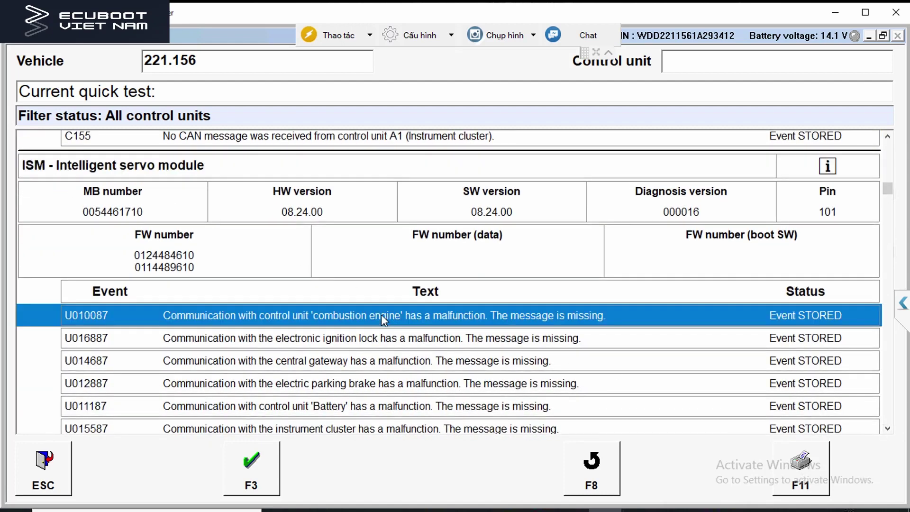
click(376, 339)
click(370, 361)
click(365, 382)
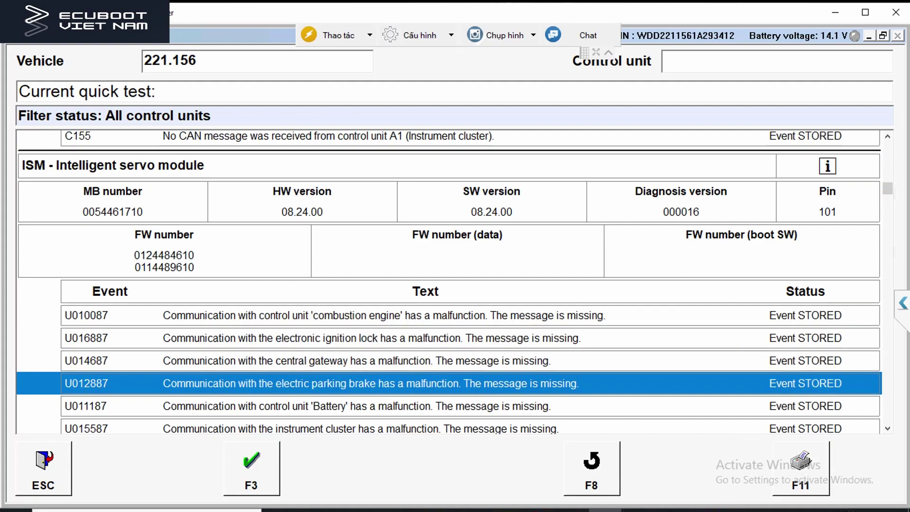
click(888, 428)
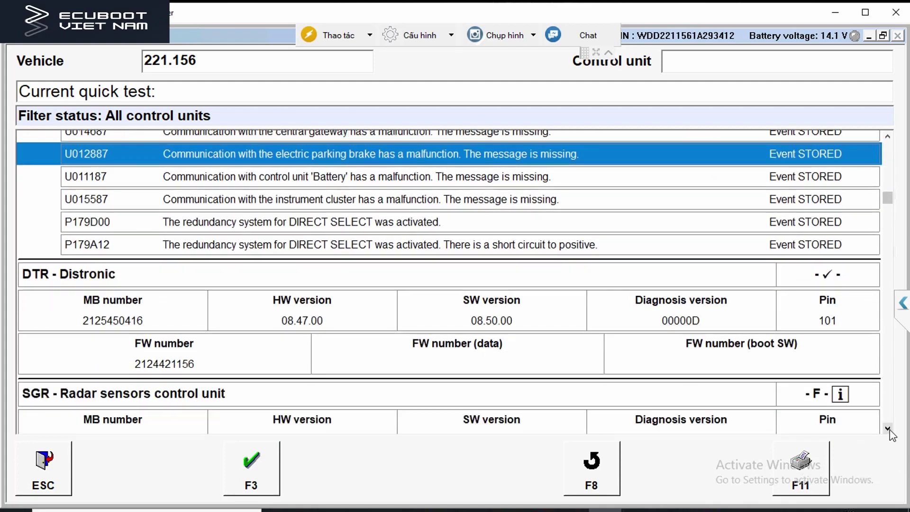
click(888, 429)
click(888, 429)
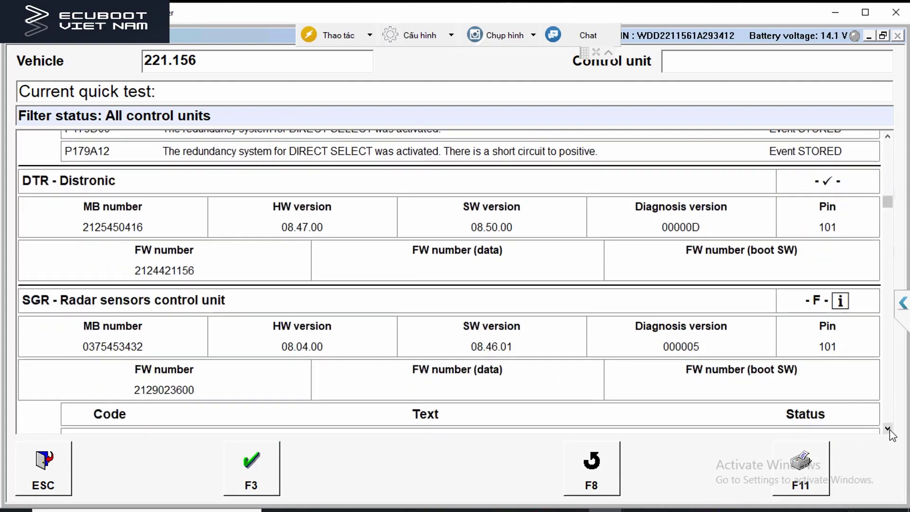
click(887, 429)
click(888, 428)
click(888, 428)
click(887, 429)
click(887, 429)
click(888, 429)
click(887, 428)
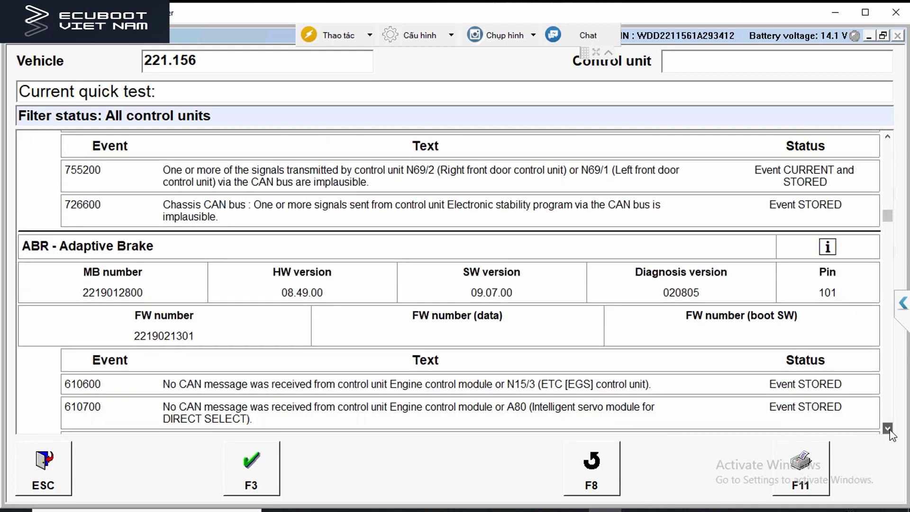
click(425, 363)
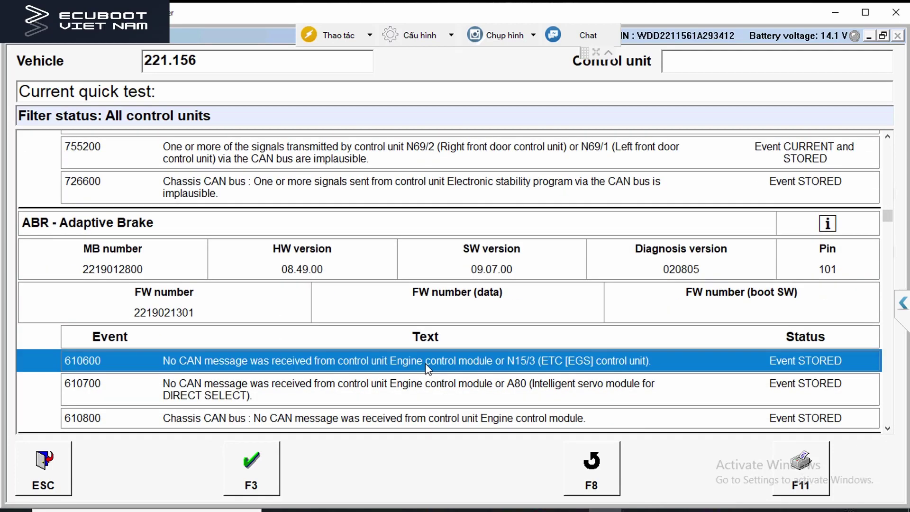
click(422, 392)
click(424, 418)
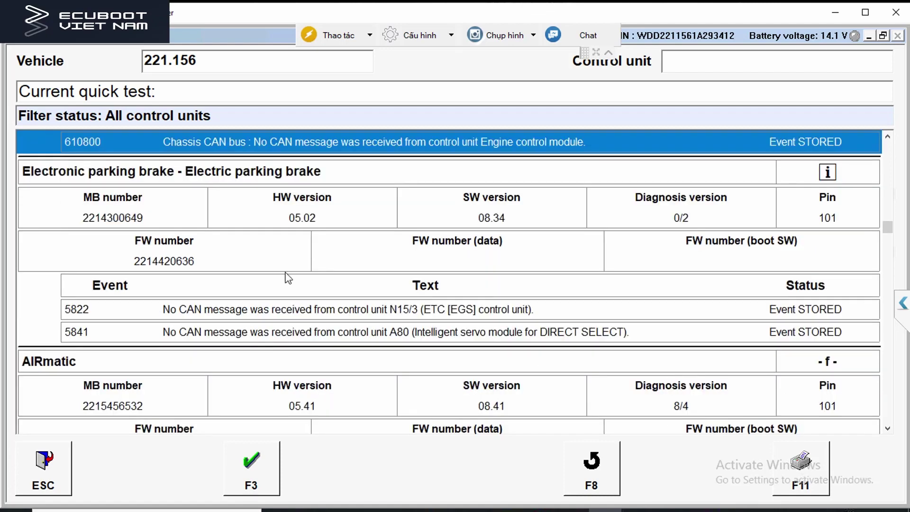
click(405, 333)
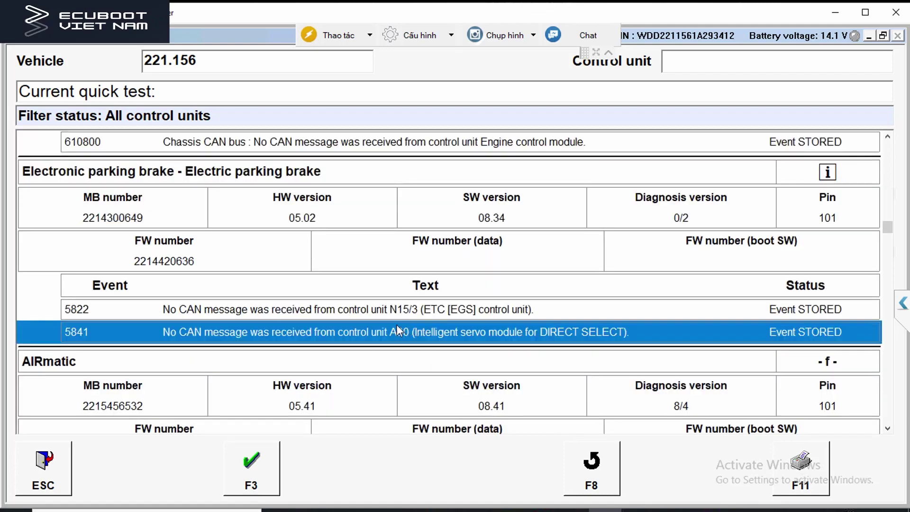
scroll(397, 325, up, 1)
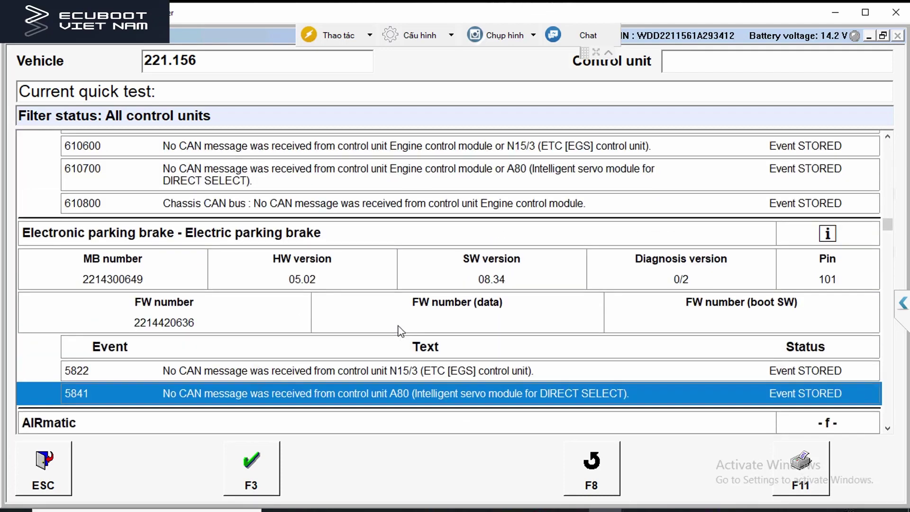
- Review the ABR events 610800, 610600 and the 5841 parking brake event
click(333, 203)
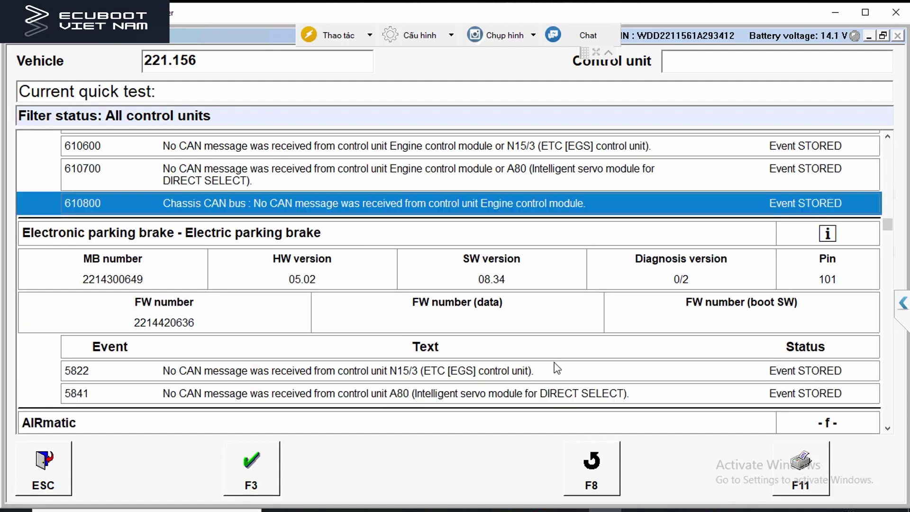
scroll(531, 381, down, 7)
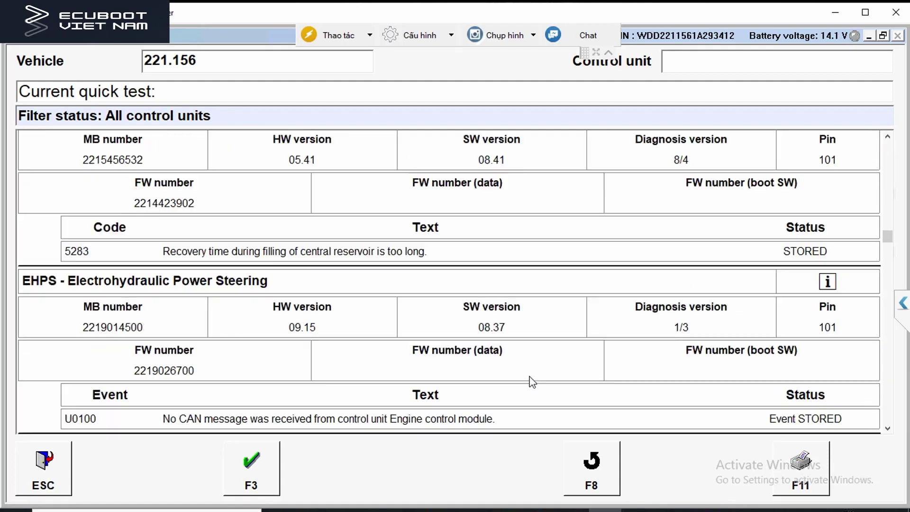
scroll(533, 382, down, 3)
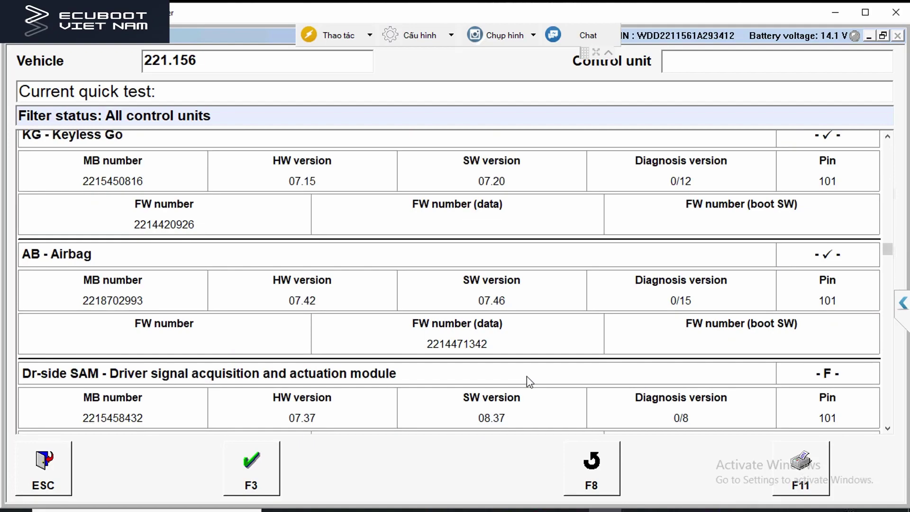
scroll(528, 376, up, 9)
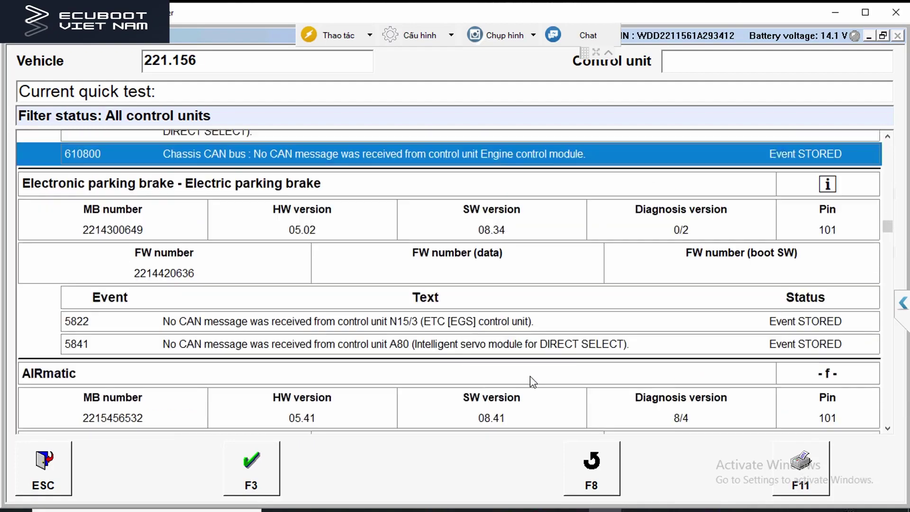
scroll(529, 376, up, 1)
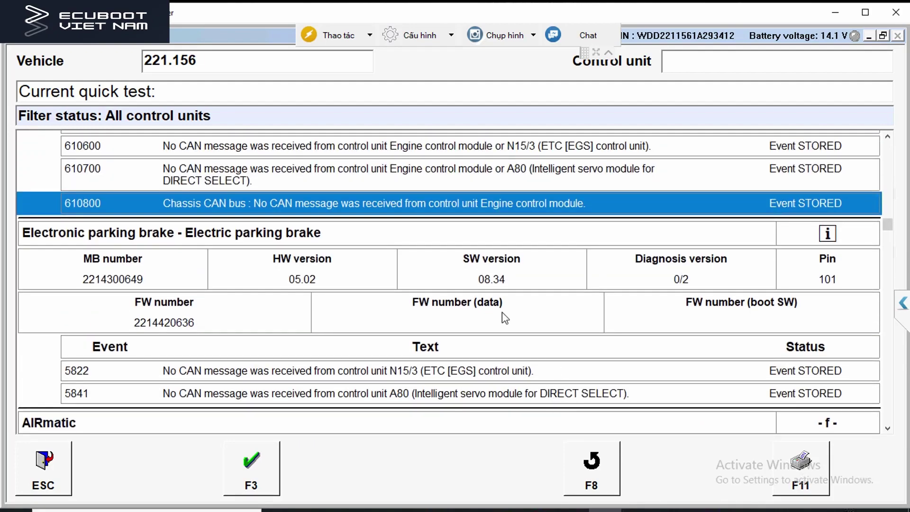
key(Down)
key(Down)
scroll(400, 329, down, 1)
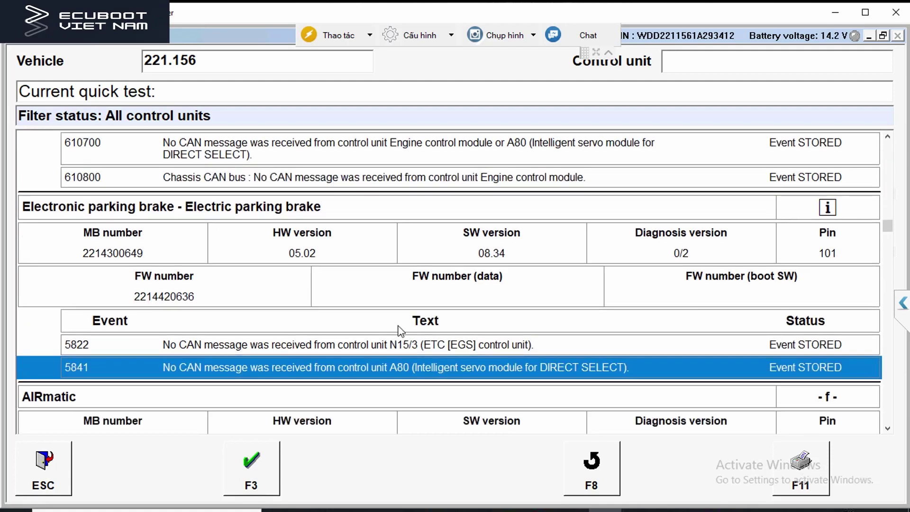
scroll(400, 329, down, 1)
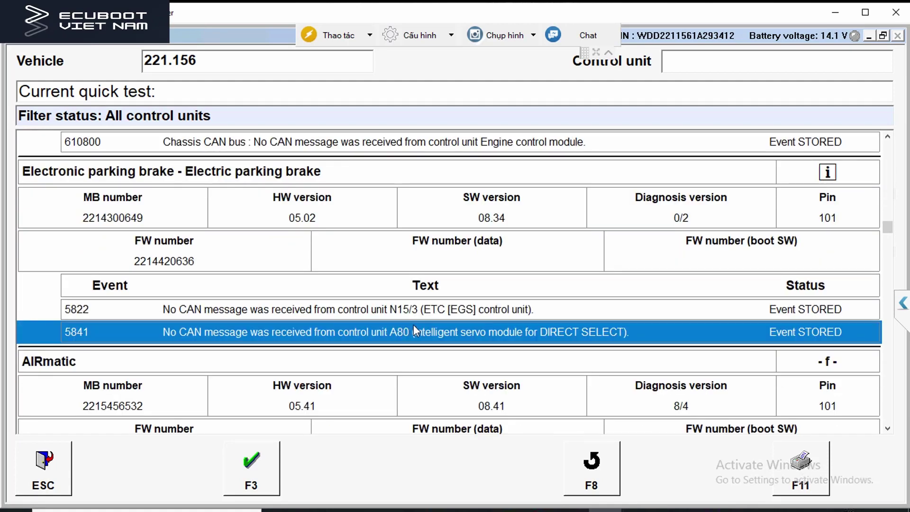
key(Up)
key(Up)
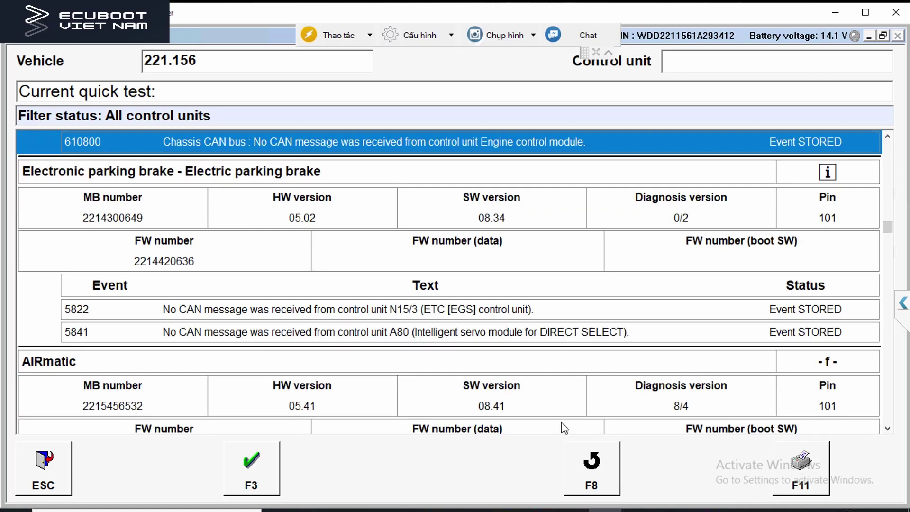
key(Up)
key(Up)
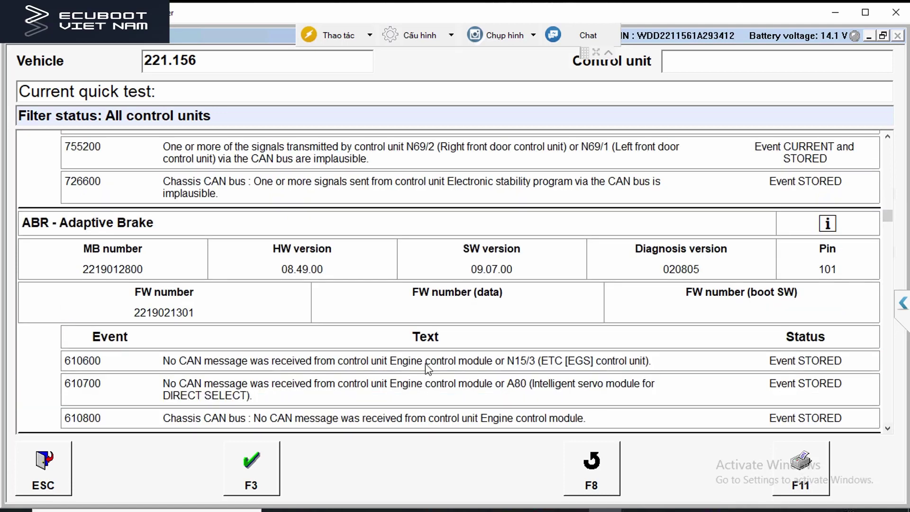
scroll(890, 432, up, 1)
scroll(889, 432, up, 8)
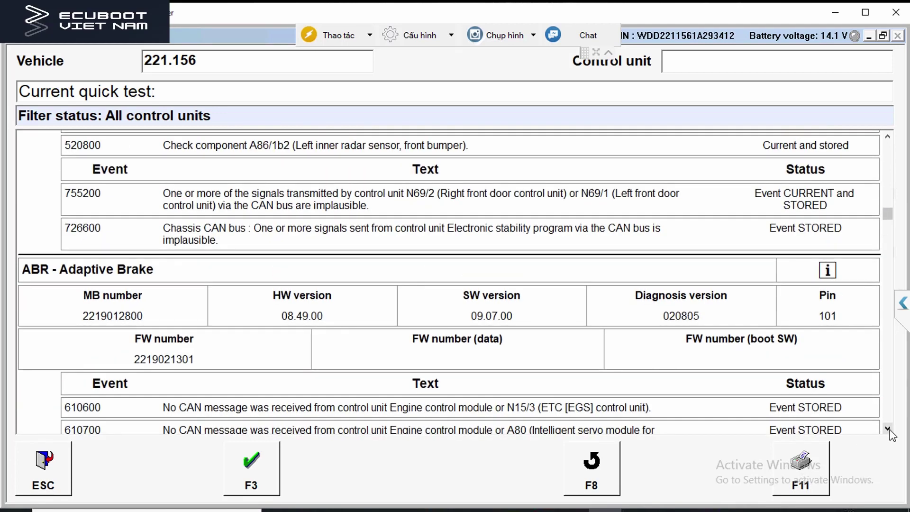
scroll(890, 433, up, 7)
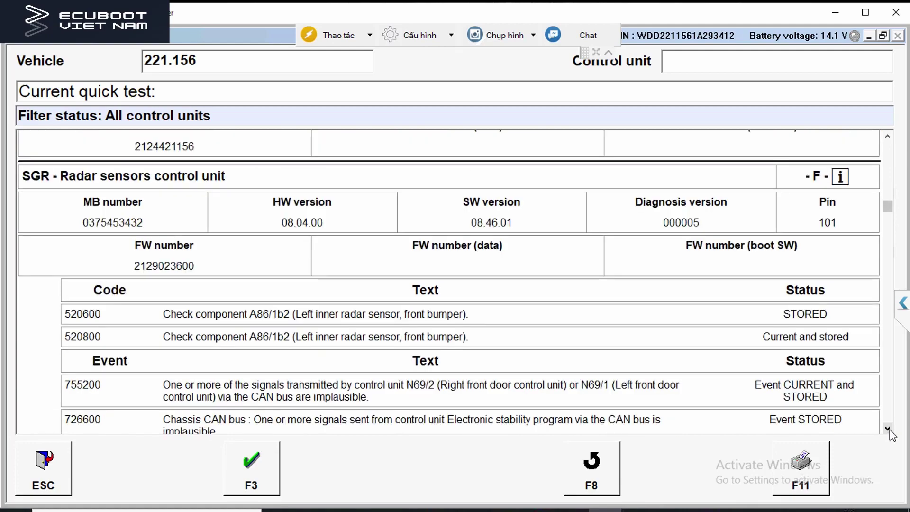
scroll(891, 433, up, 8)
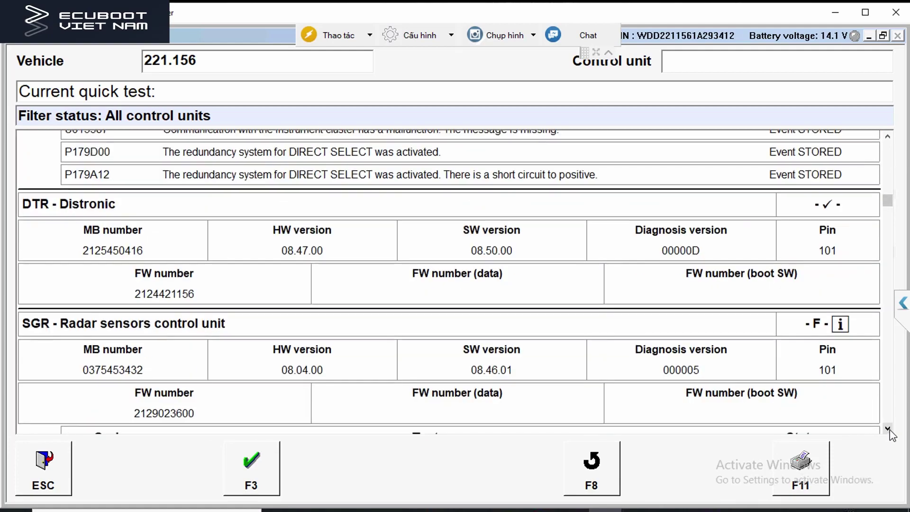
scroll(890, 429, up, 2)
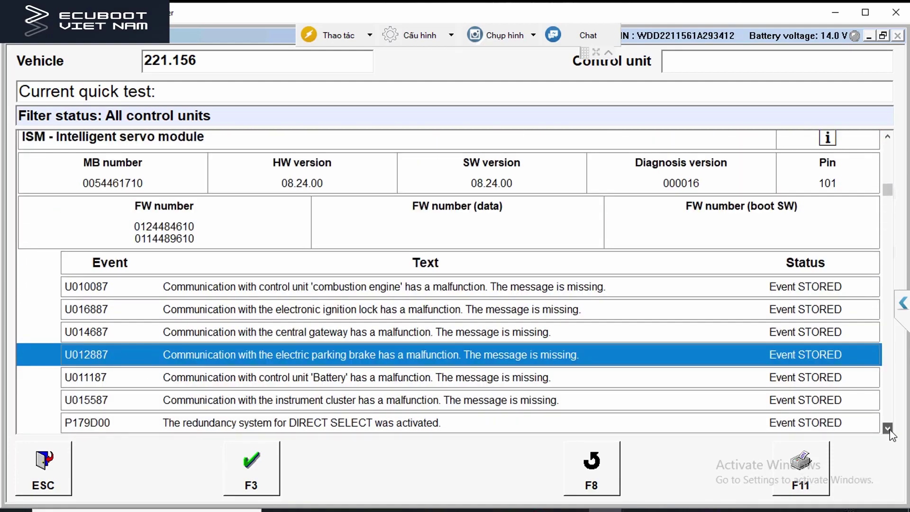
- Review the ISM communication faults, ETC faults D10B and C121, C100 engine event, and fuel pump codes
key(Up)
key(Up)
key(Up)
key(Up)
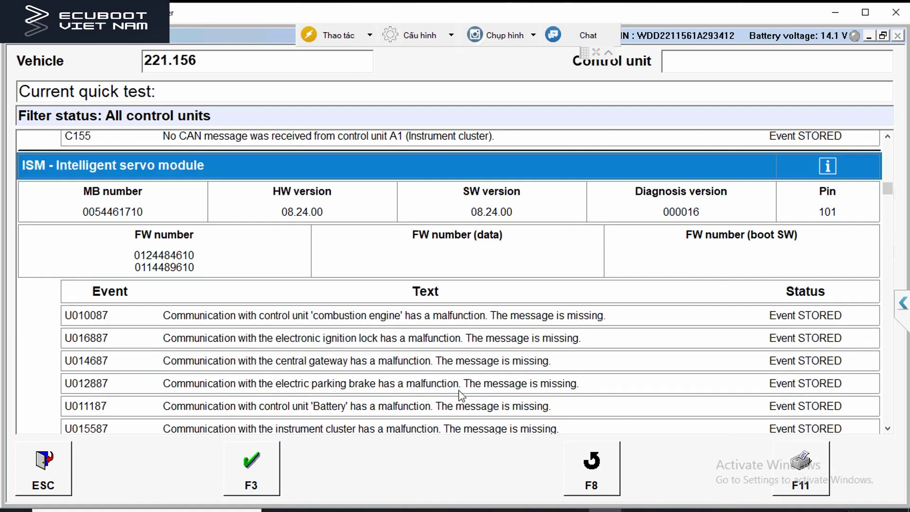
key(Up)
key(Up)
key(Up)
key(Up)
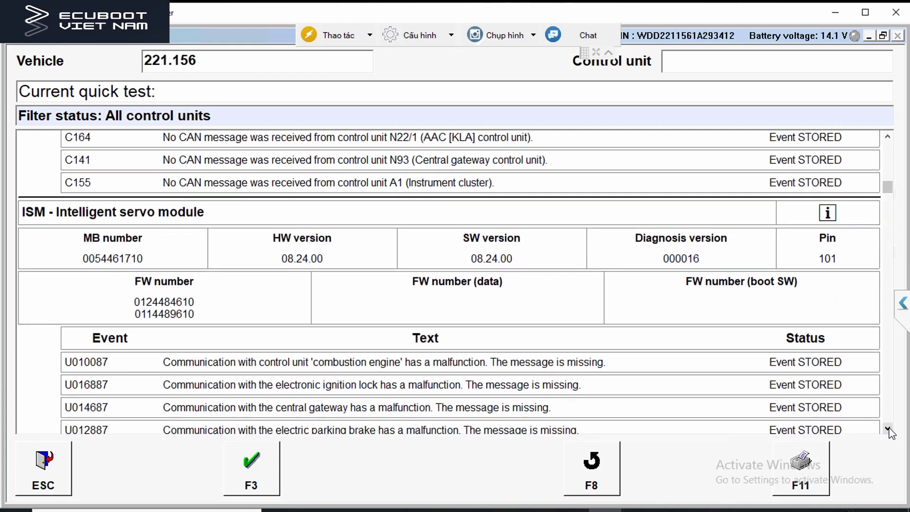
scroll(889, 431, up, 3)
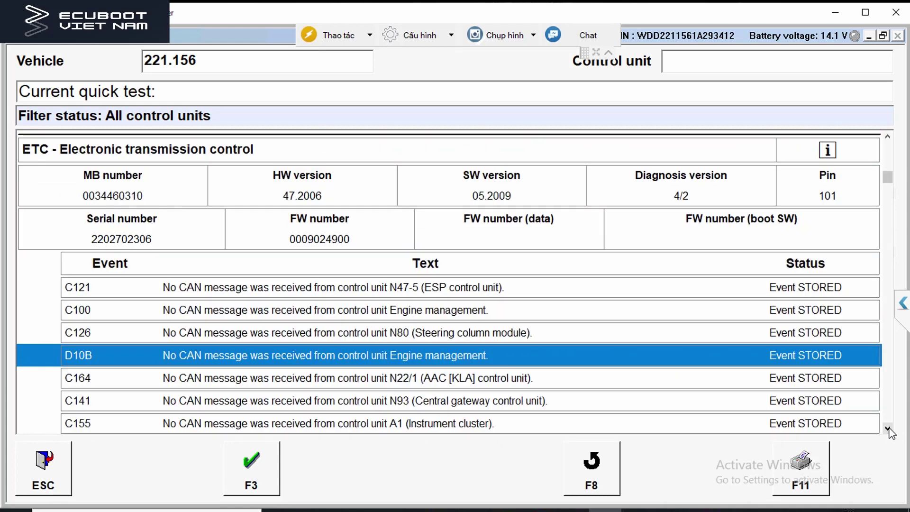
key(Up)
key(Up)
key(Up)
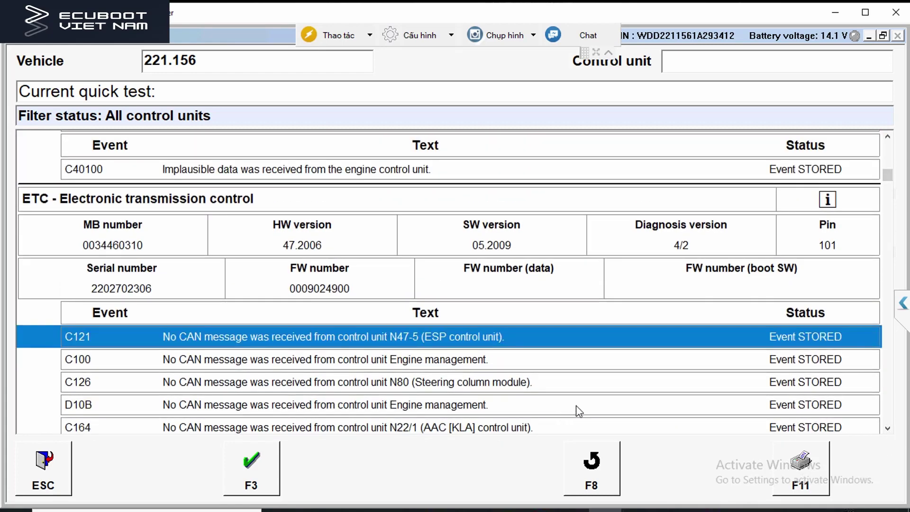
click(422, 353)
key(Up)
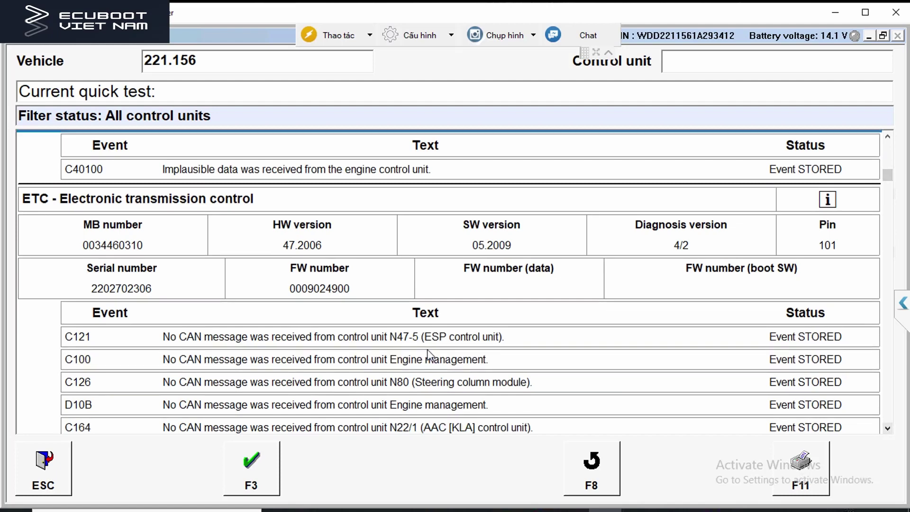
scroll(889, 433, up, 3)
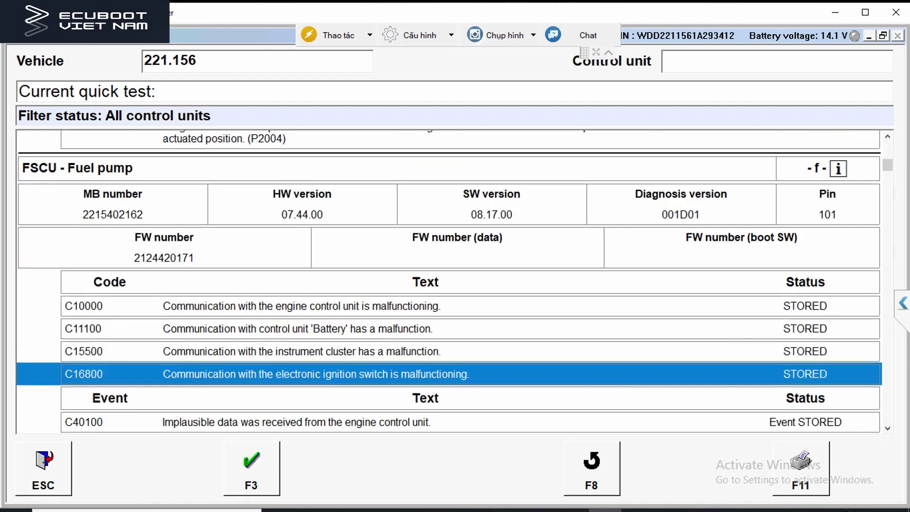
key(Up)
key(Up)
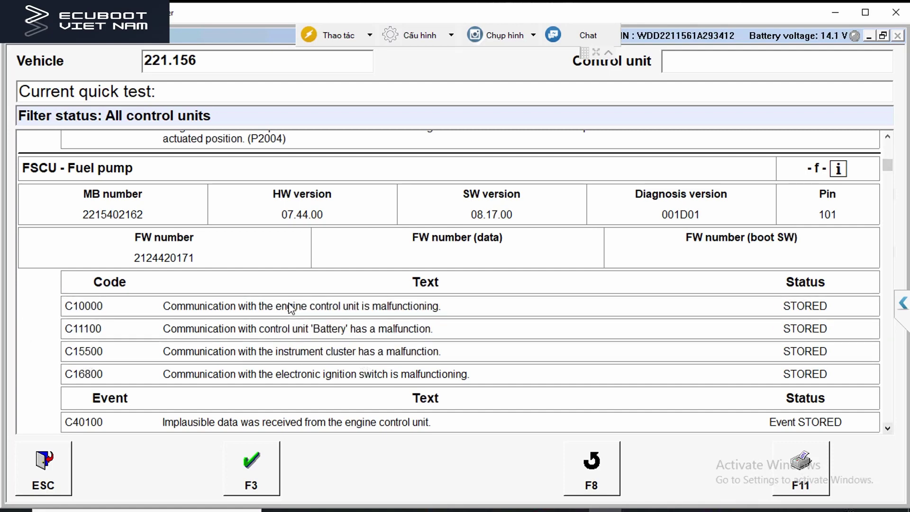
scroll(889, 433, up, 1)
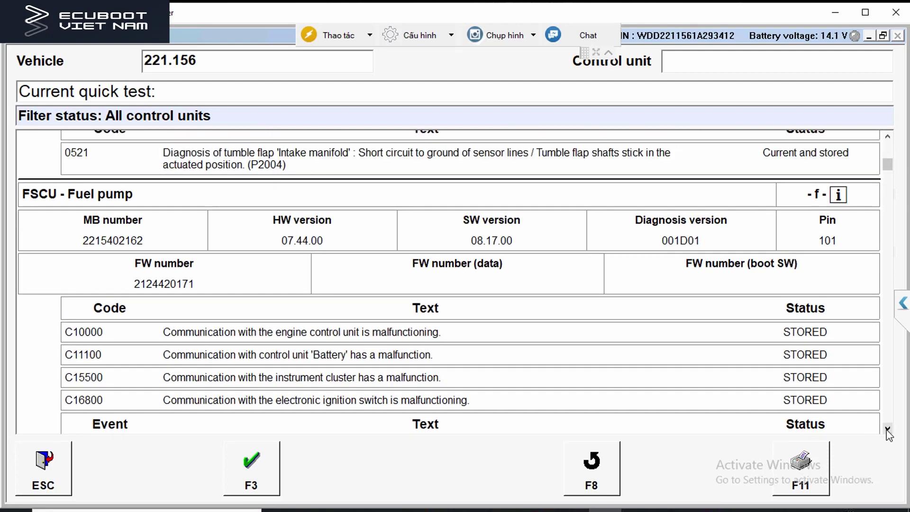
scroll(888, 433, up, 5)
scroll(888, 433, down, 5)
scroll(889, 433, down, 1)
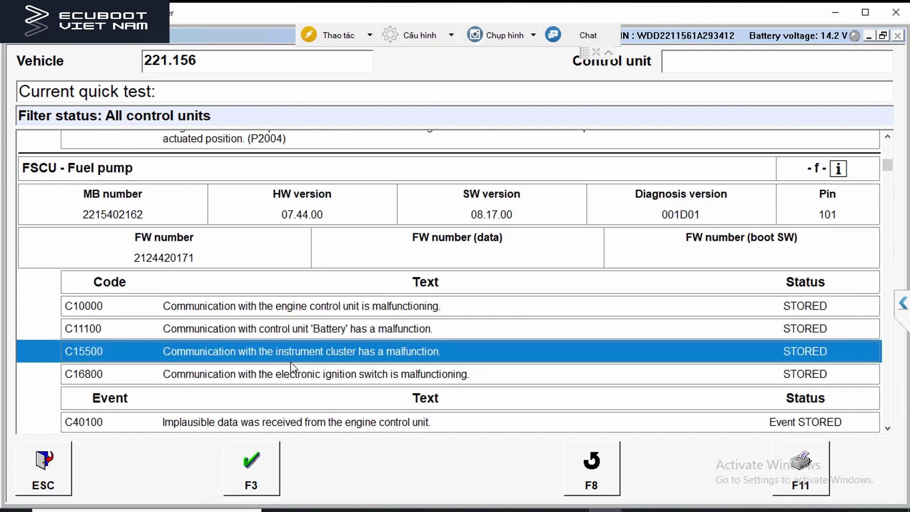
scroll(887, 428, down, 5)
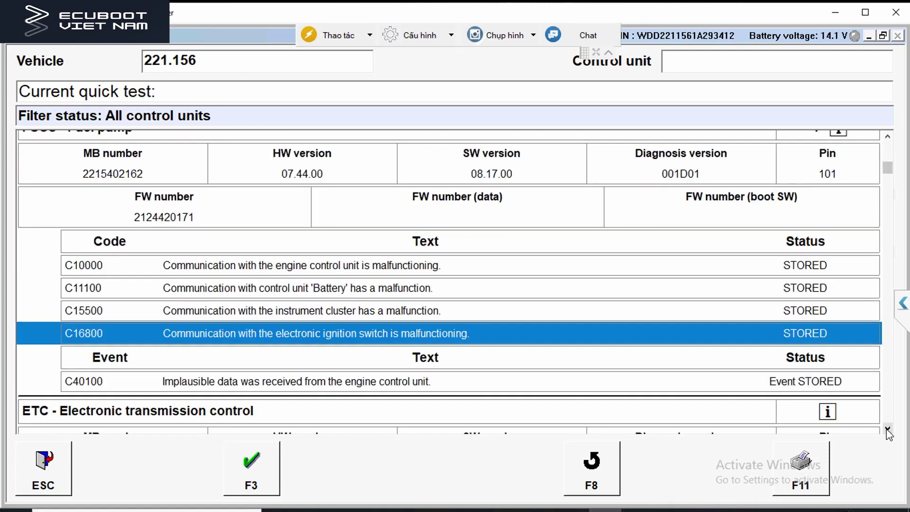
- Leave the detailed fault report for the control unit results list
click(887, 428)
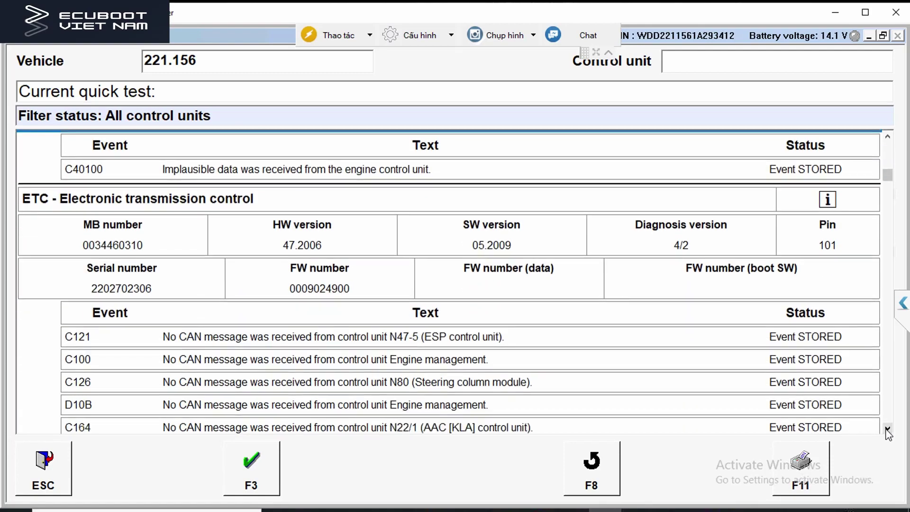
scroll(431, 355, down, 10)
click(591, 466)
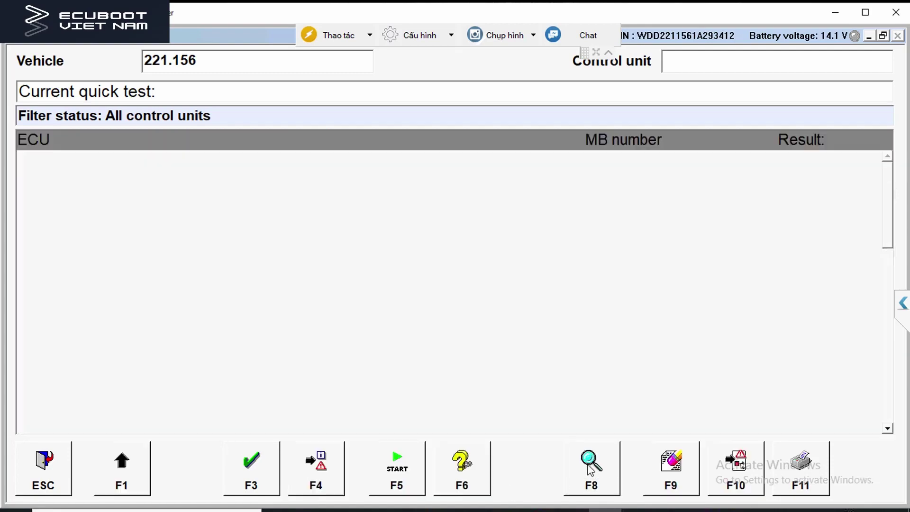
- Open the ME 9.7 cold start and warm-up actual values, showing coolant at 93 °C
click(255, 457)
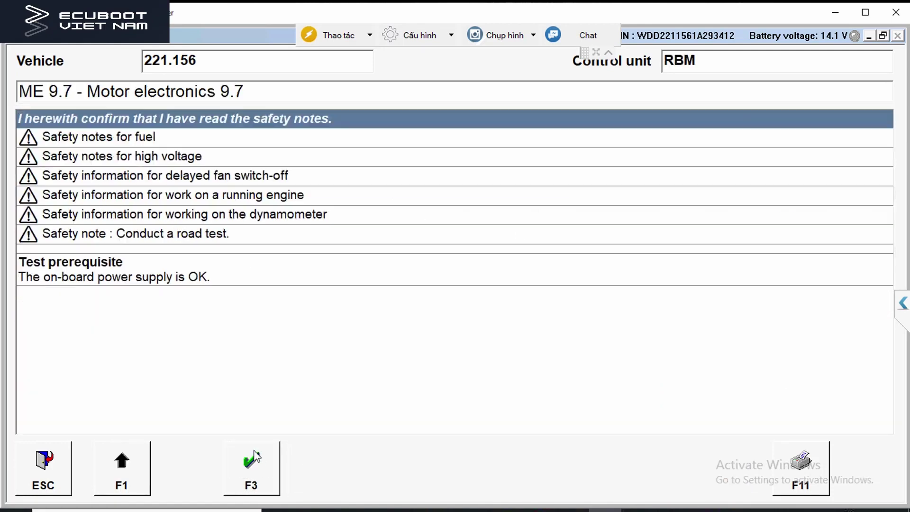
click(242, 476)
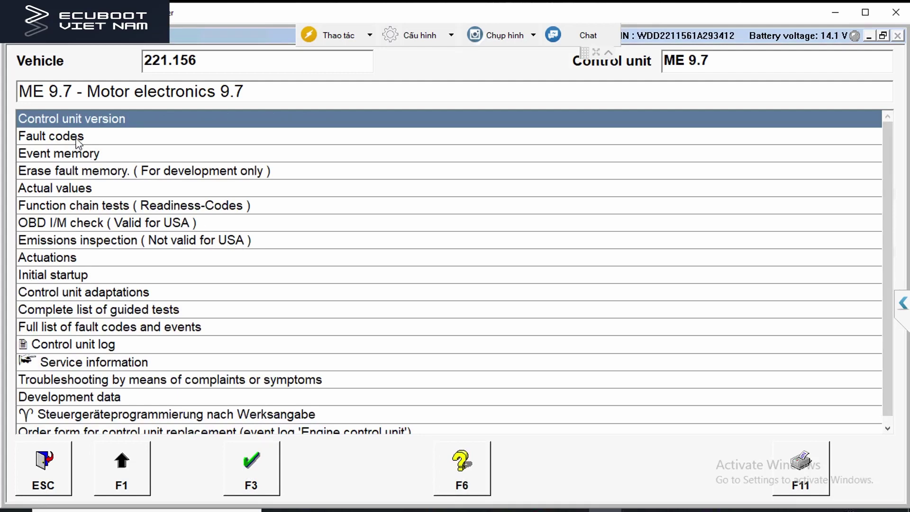
click(64, 184)
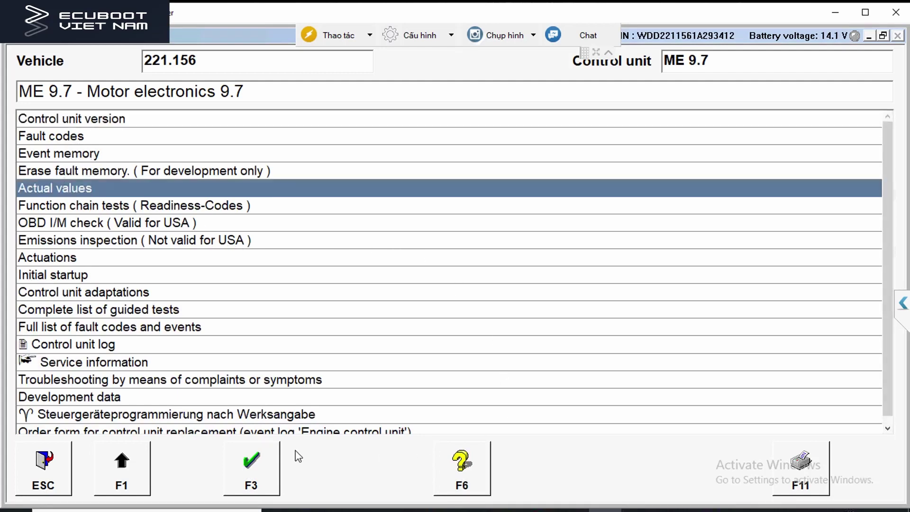
click(263, 469)
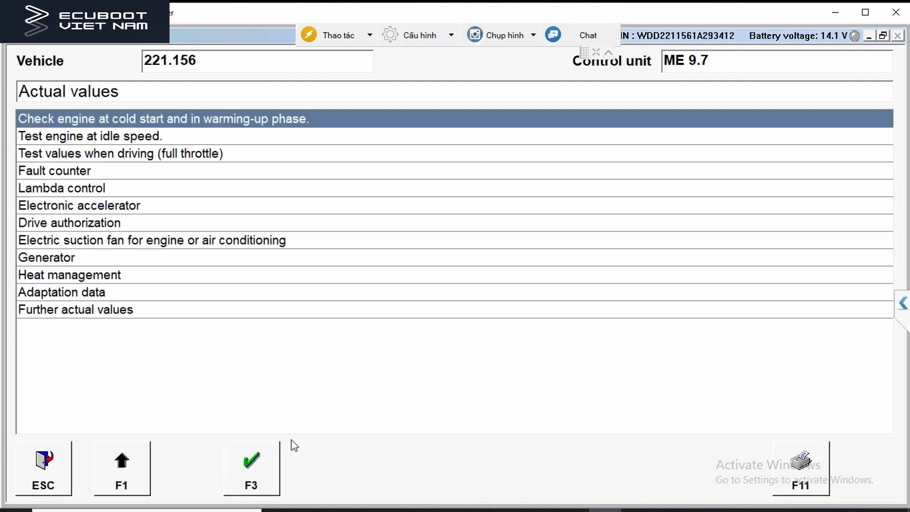
click(270, 464)
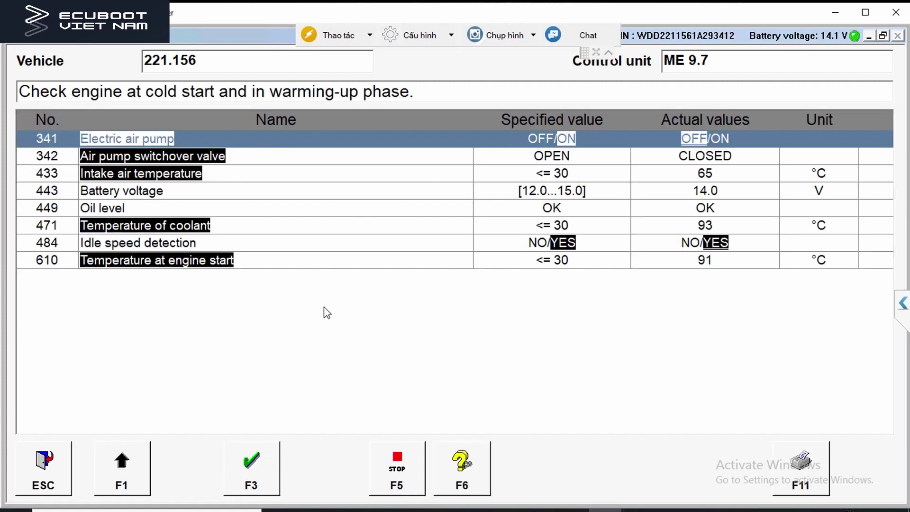
- Return to the Actual values menu and select Test engine at idle speed
click(140, 455)
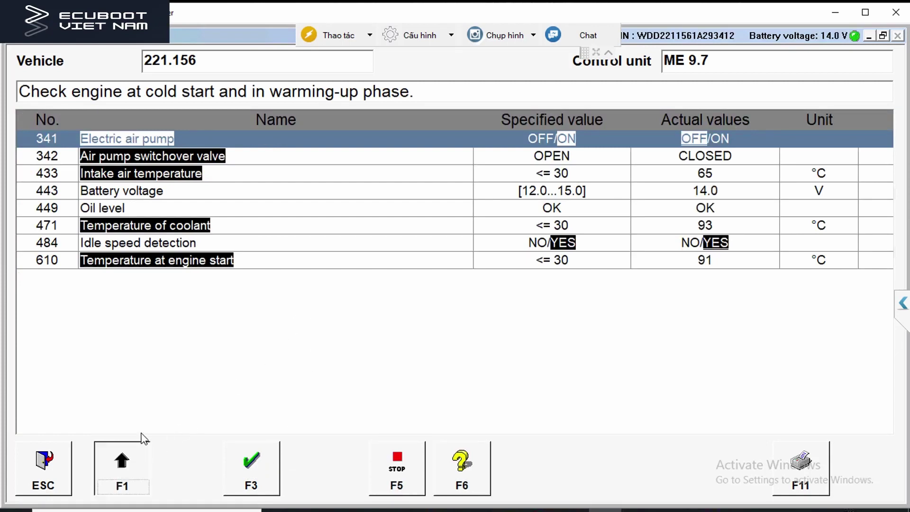
click(152, 153)
click(152, 136)
- Start the idle speed test and view the Test values at idle speed
click(250, 467)
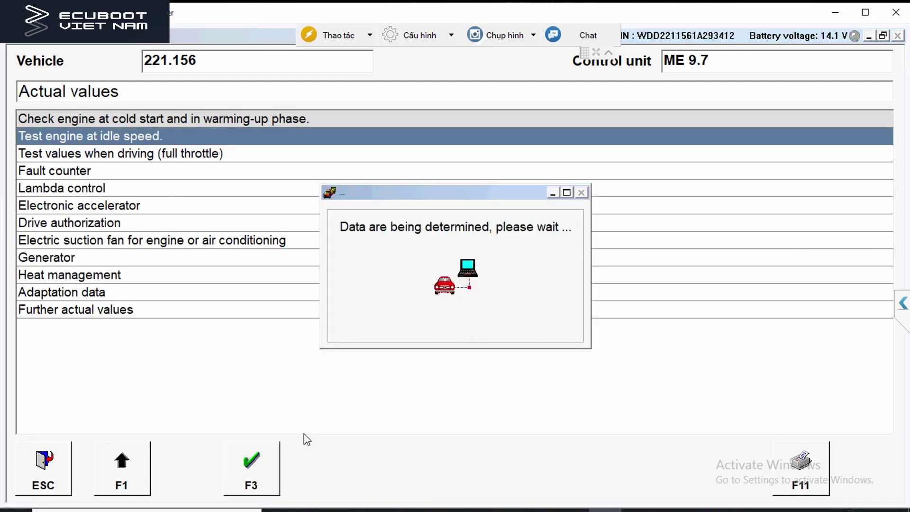
click(189, 469)
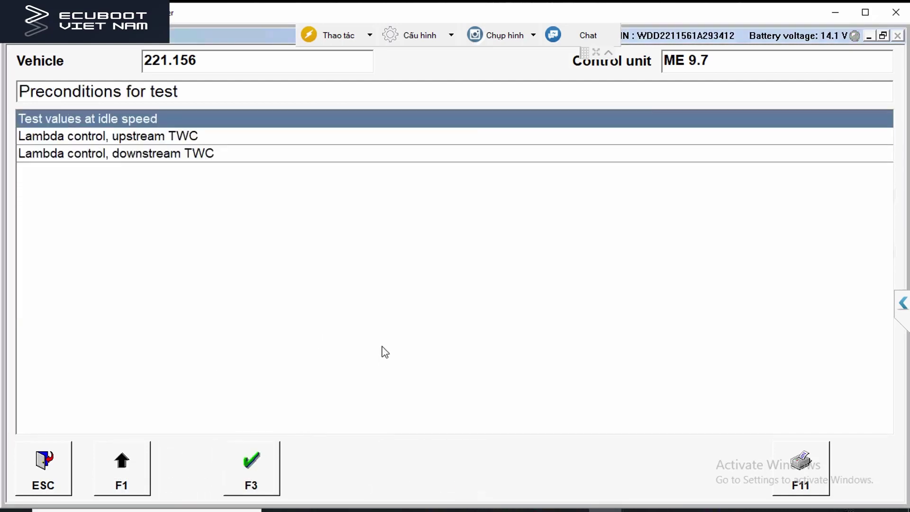
click(255, 462)
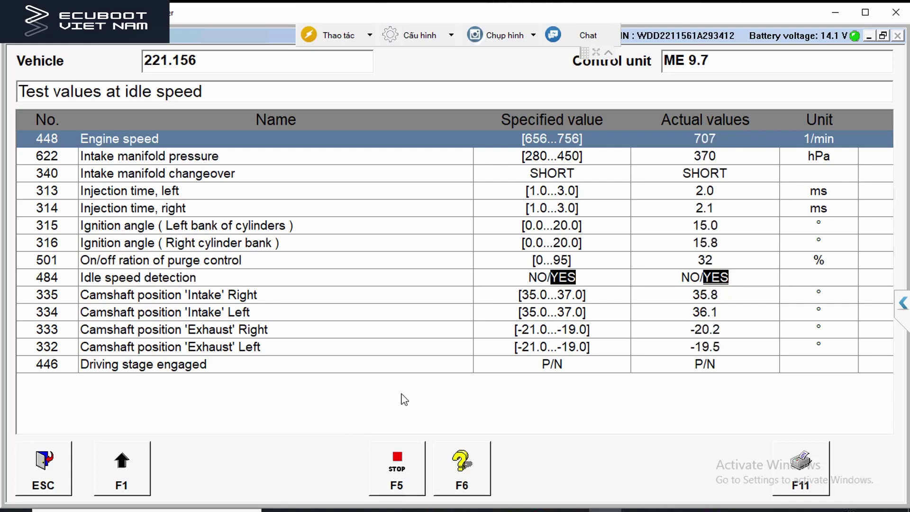
click(132, 463)
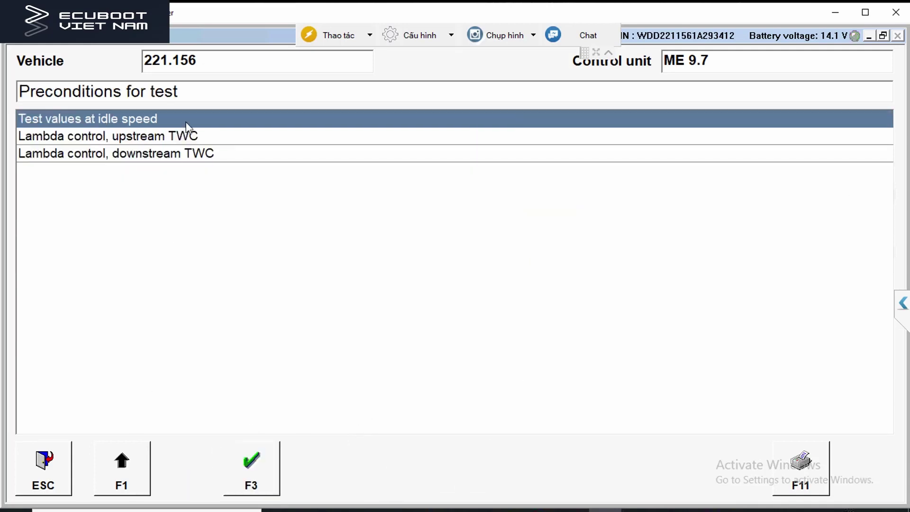
- View the upstream TWC lambda control values
click(172, 140)
click(261, 453)
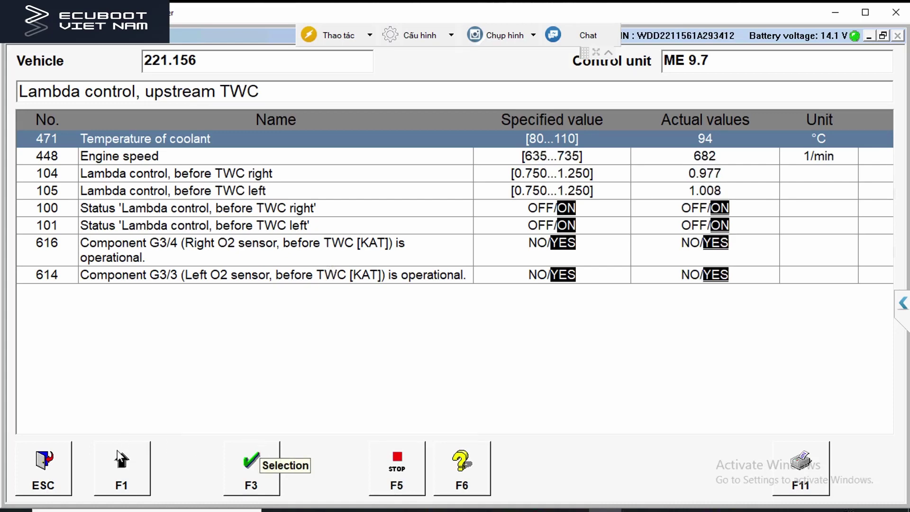
click(120, 476)
- Check downstream TWC lambda values and both catalytic converter exhaust temperatures, then return to Actual values
click(148, 158)
click(252, 465)
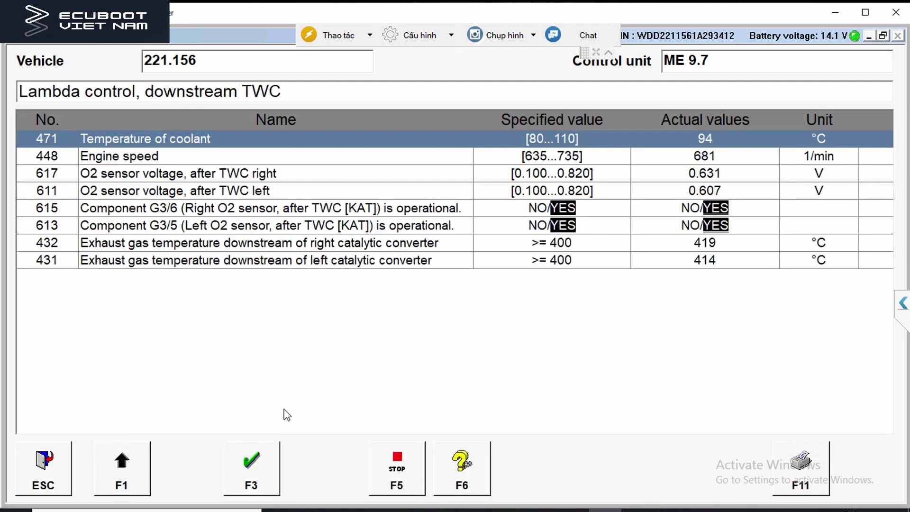
click(695, 248)
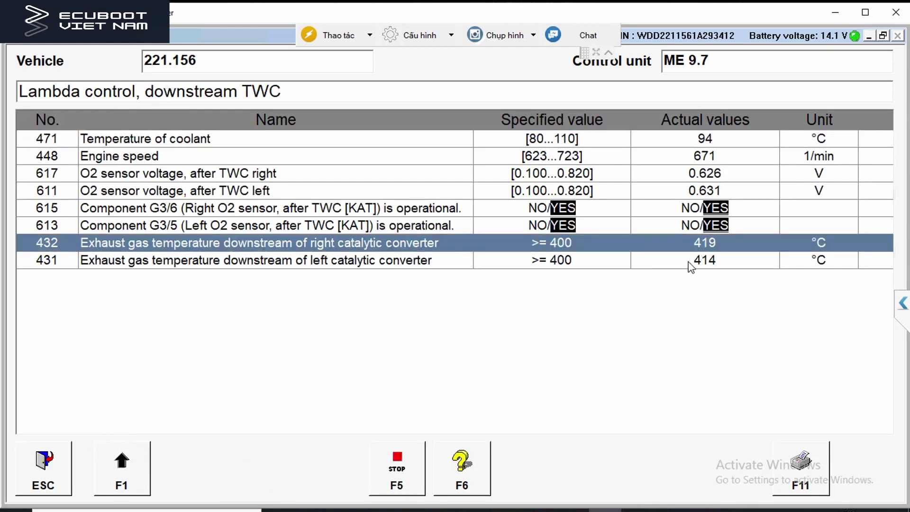
click(690, 265)
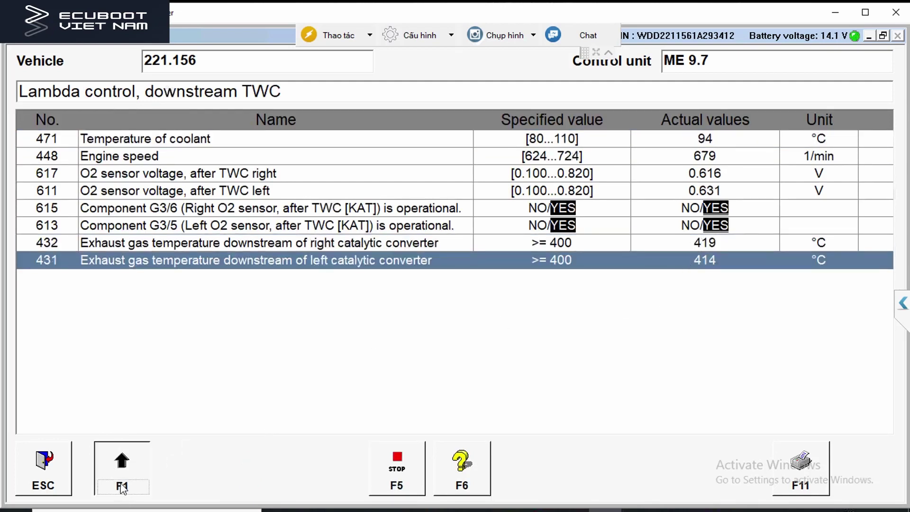
click(126, 482)
click(126, 482)
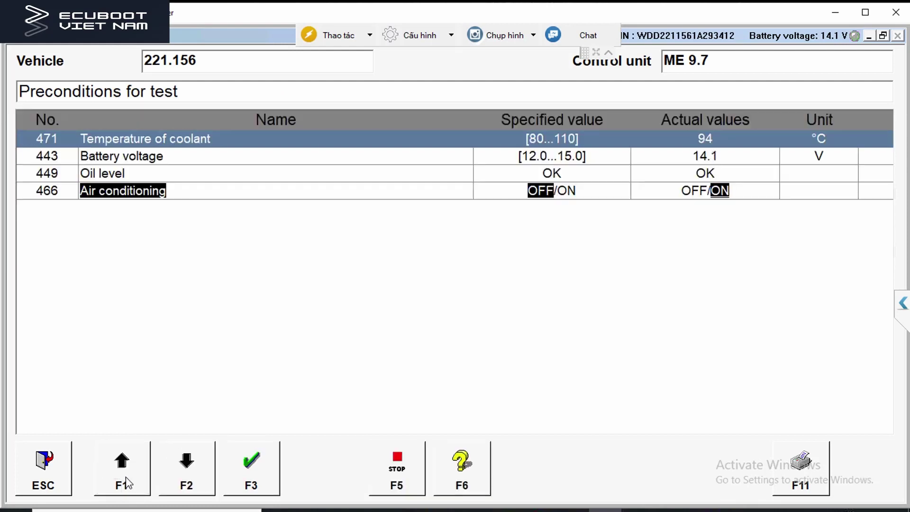
click(126, 482)
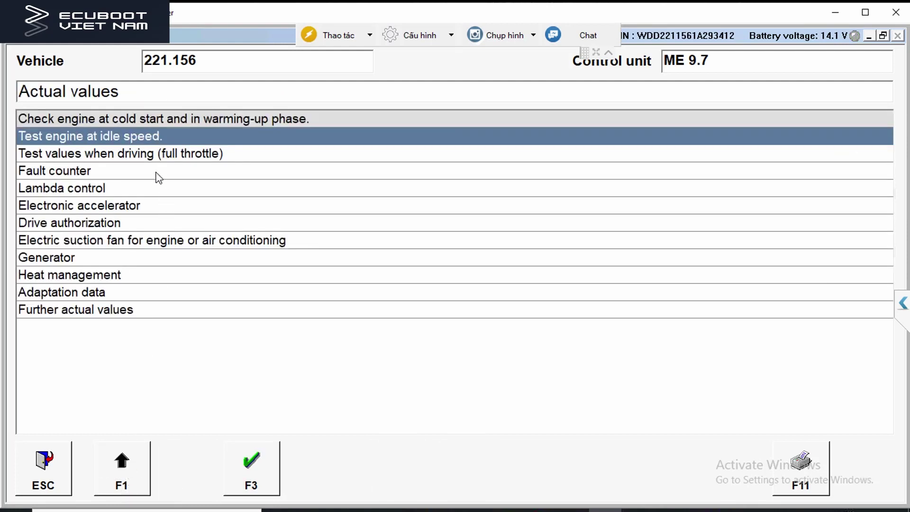
- Read the Fault counter values for cylinders 1–6, all 0, then back out to Actual values
click(102, 173)
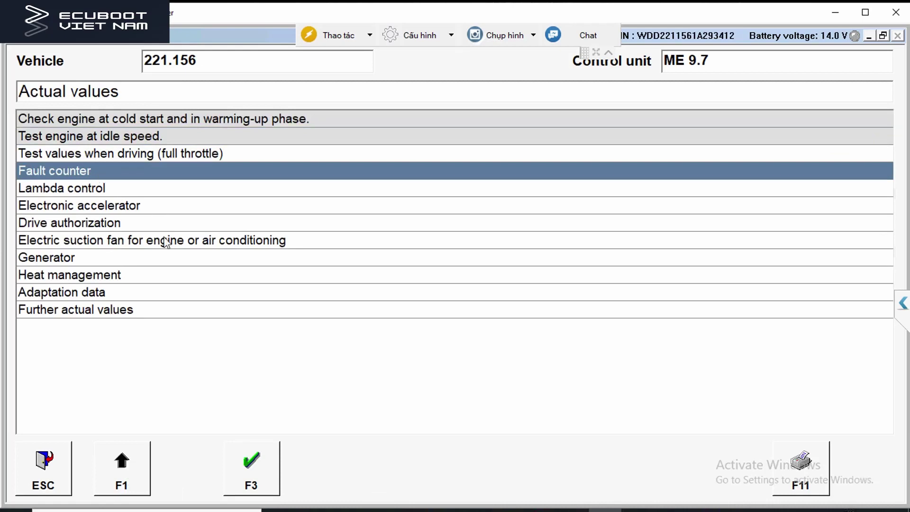
click(267, 469)
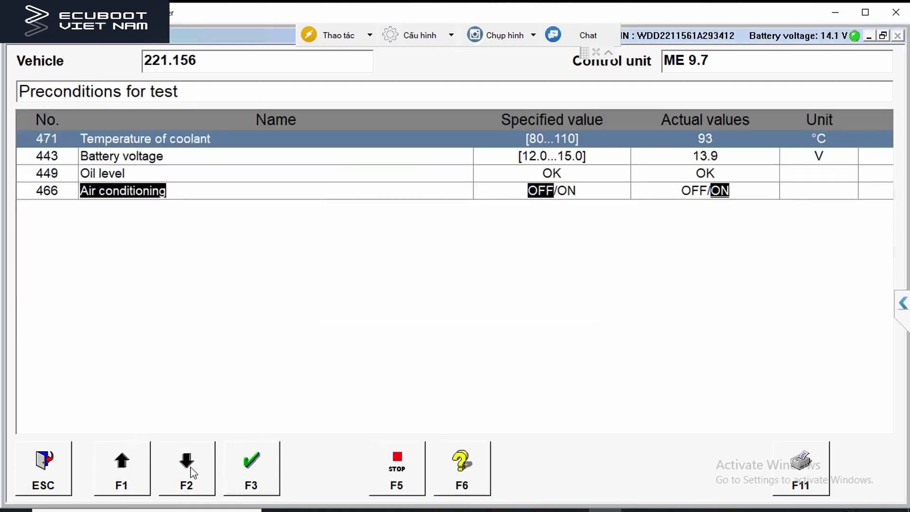
click(197, 473)
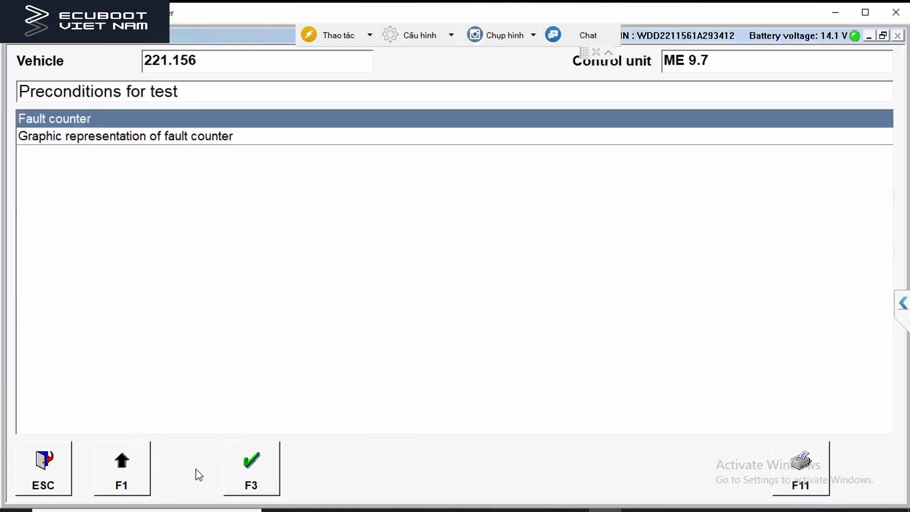
click(245, 474)
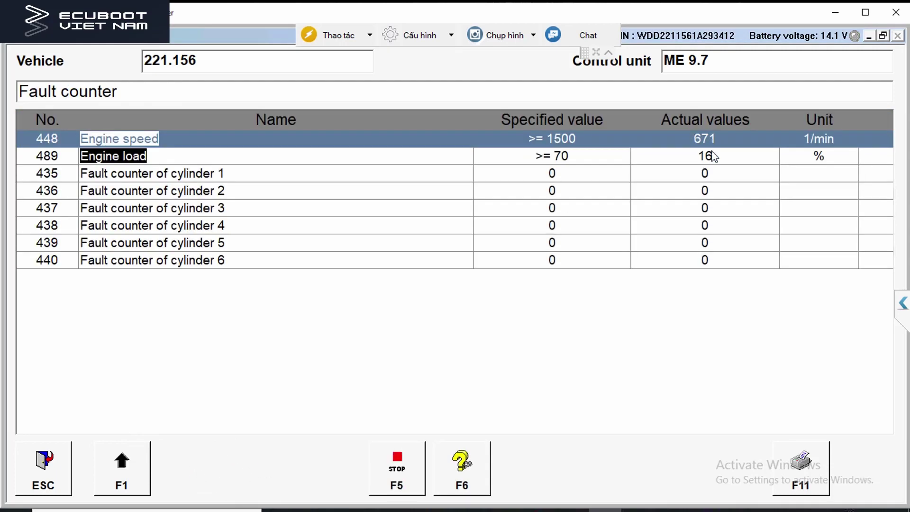
click(725, 209)
click(720, 230)
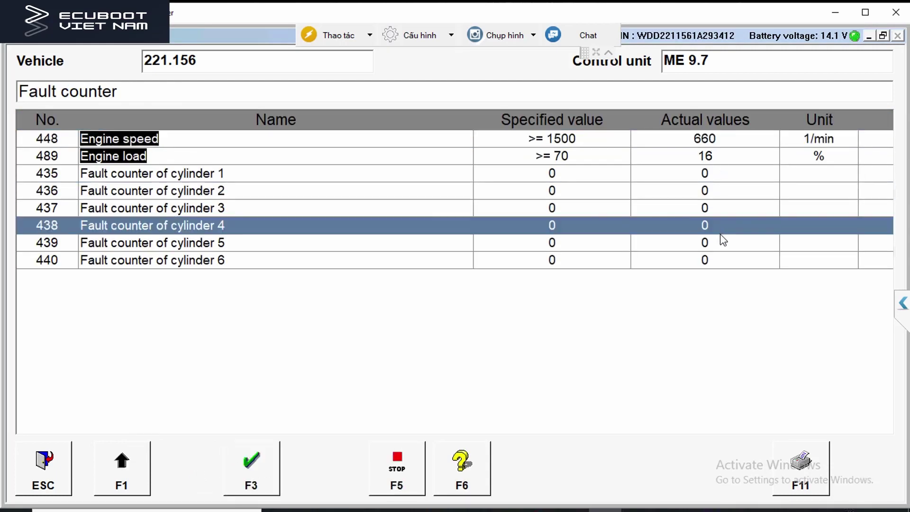
click(138, 458)
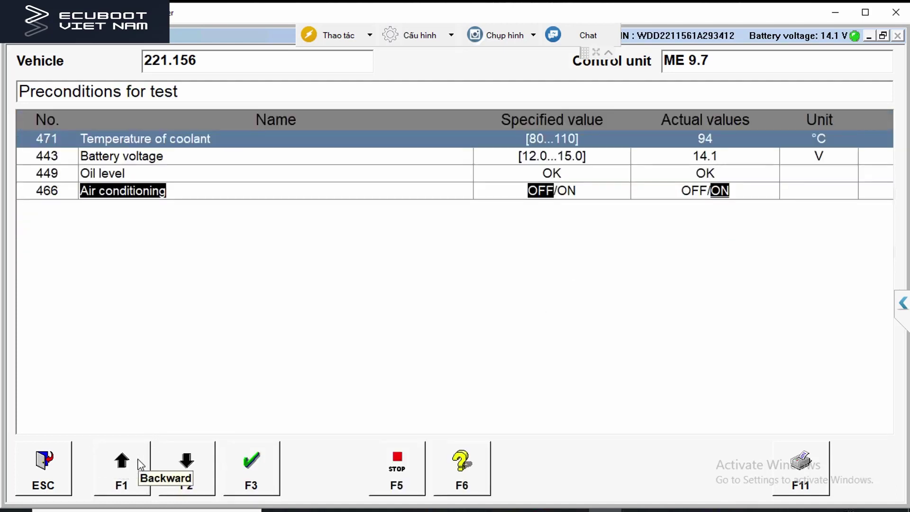
click(141, 464)
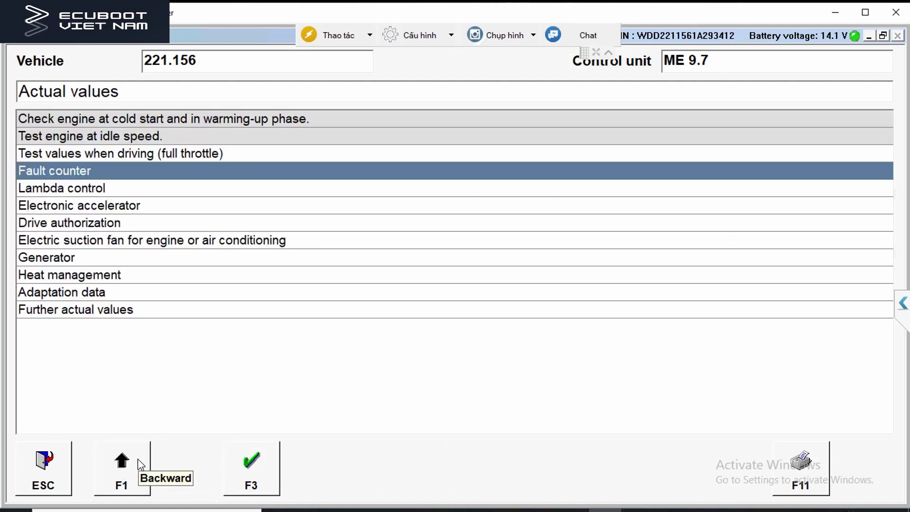
- Select Heat management in the ME 9.7 Actual values list and load its data
click(105, 274)
click(246, 475)
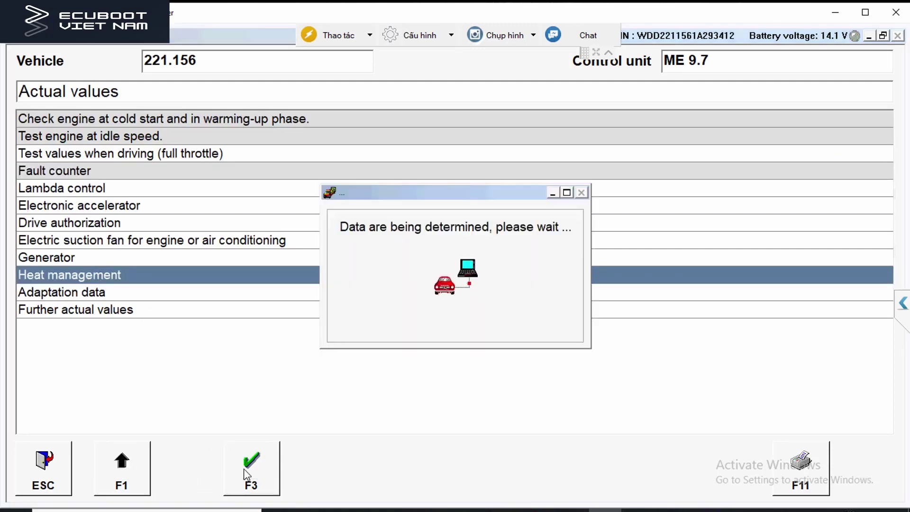